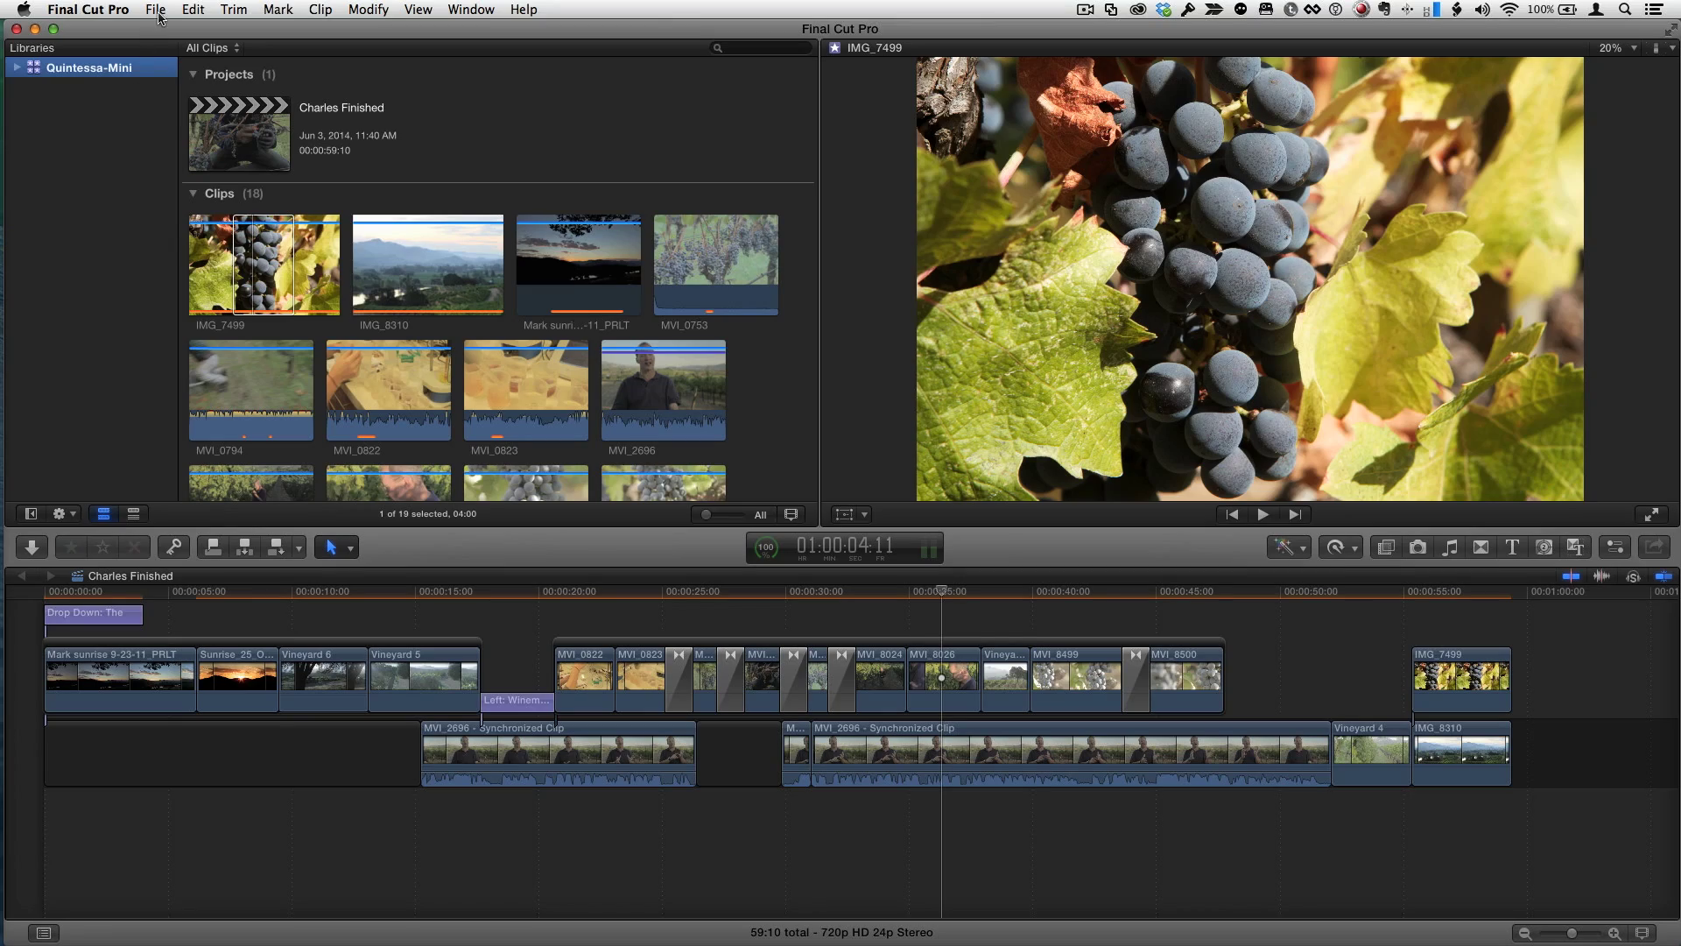
Step: Create a new library named MBS_MM with File > New > Library and save it to Portable Thunder
left_click(158, 10)
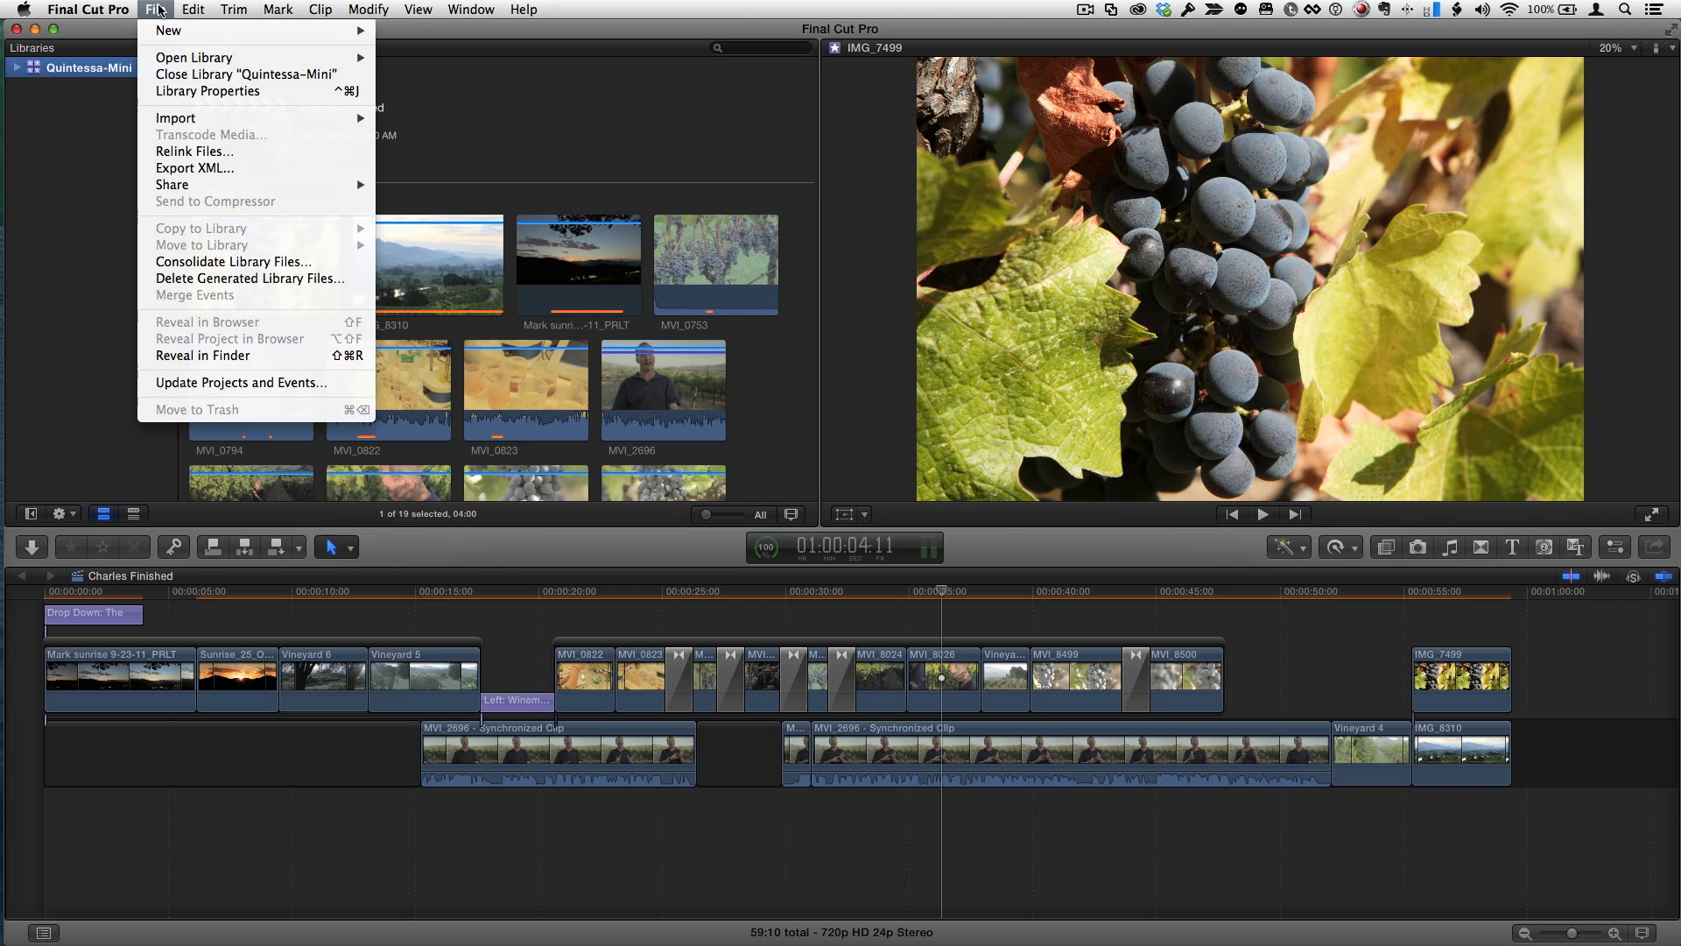
mouse_move(163, 33)
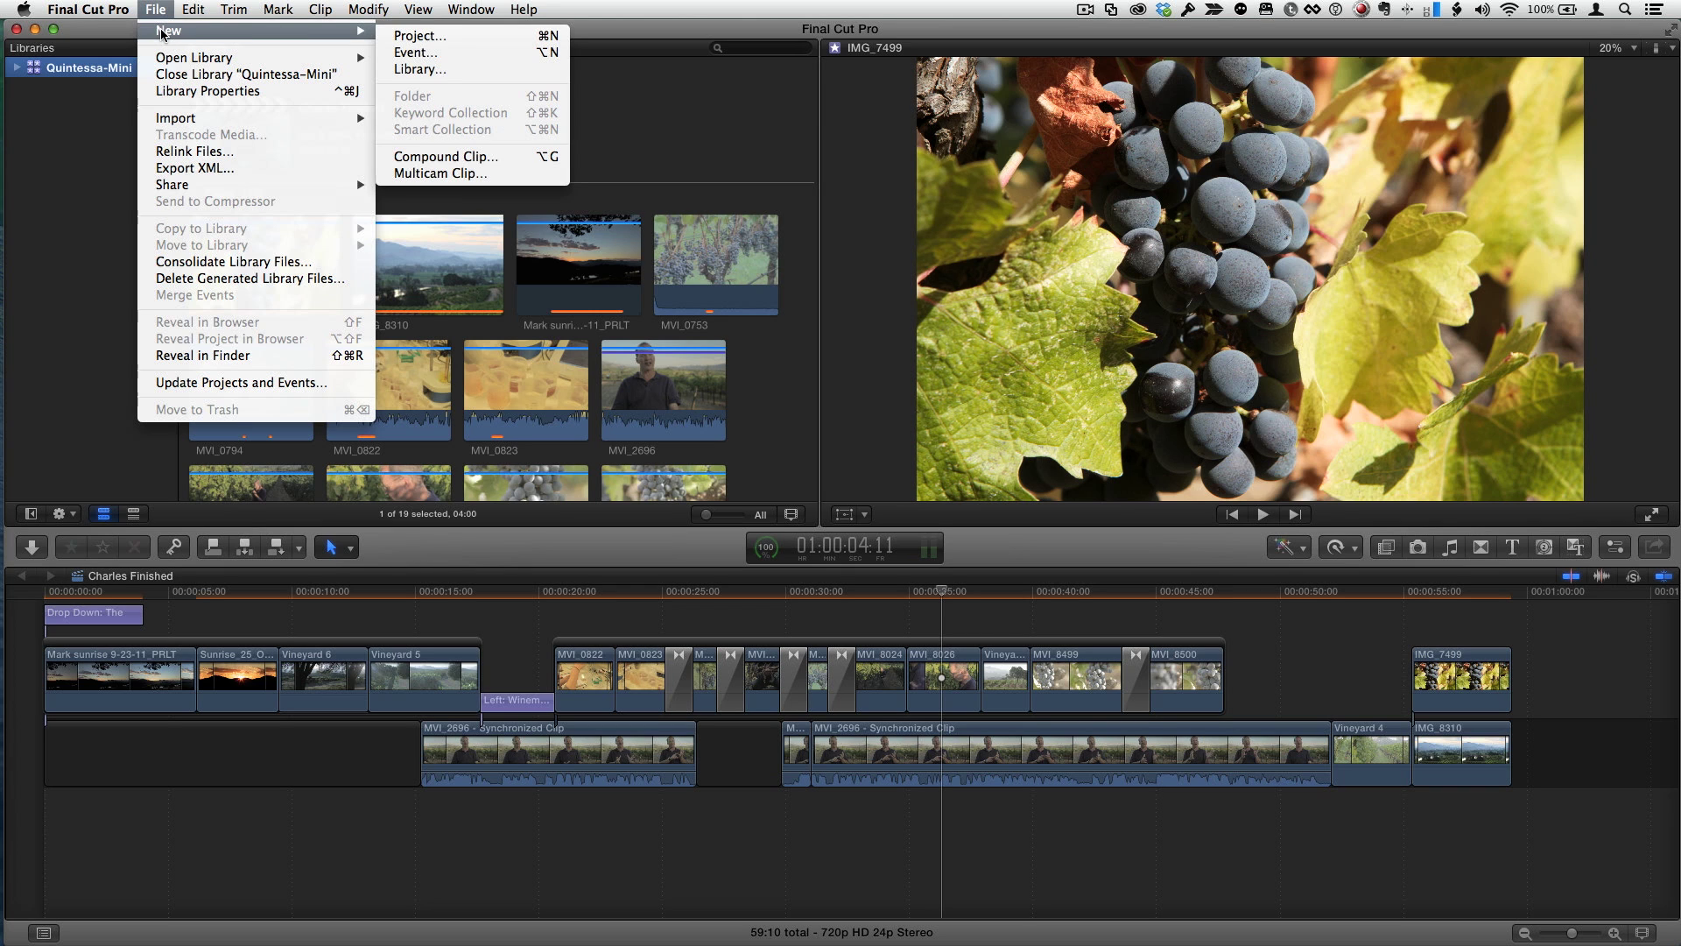
left_click(462, 72)
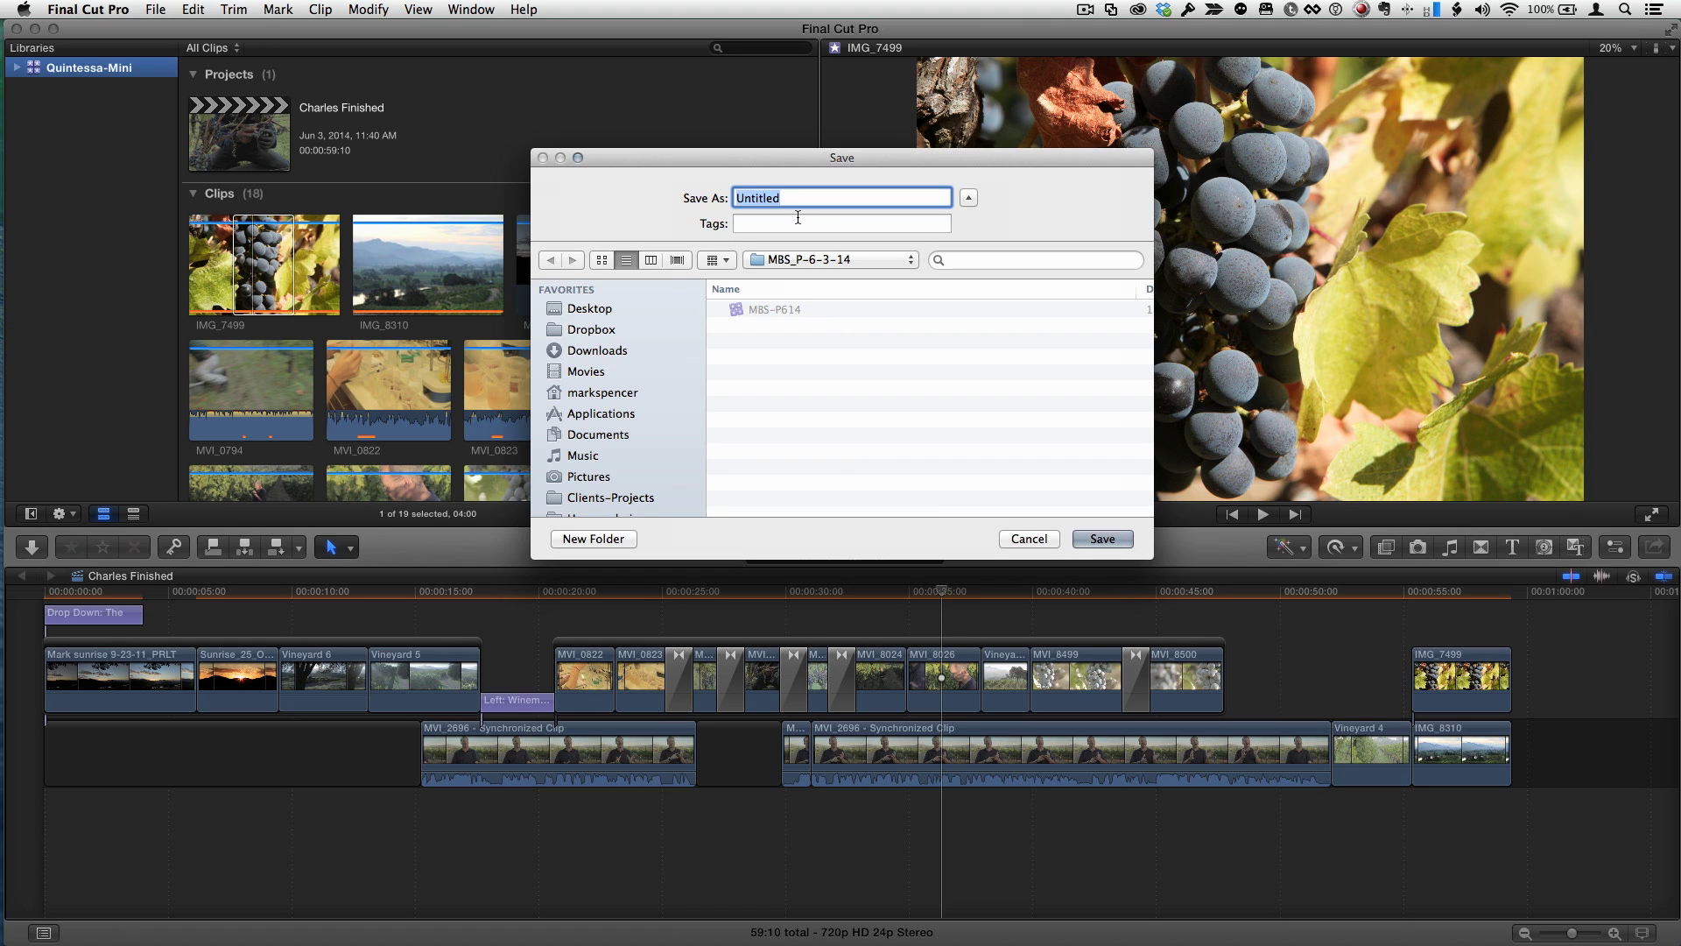
type("MBS_MM")
left_click(1119, 539)
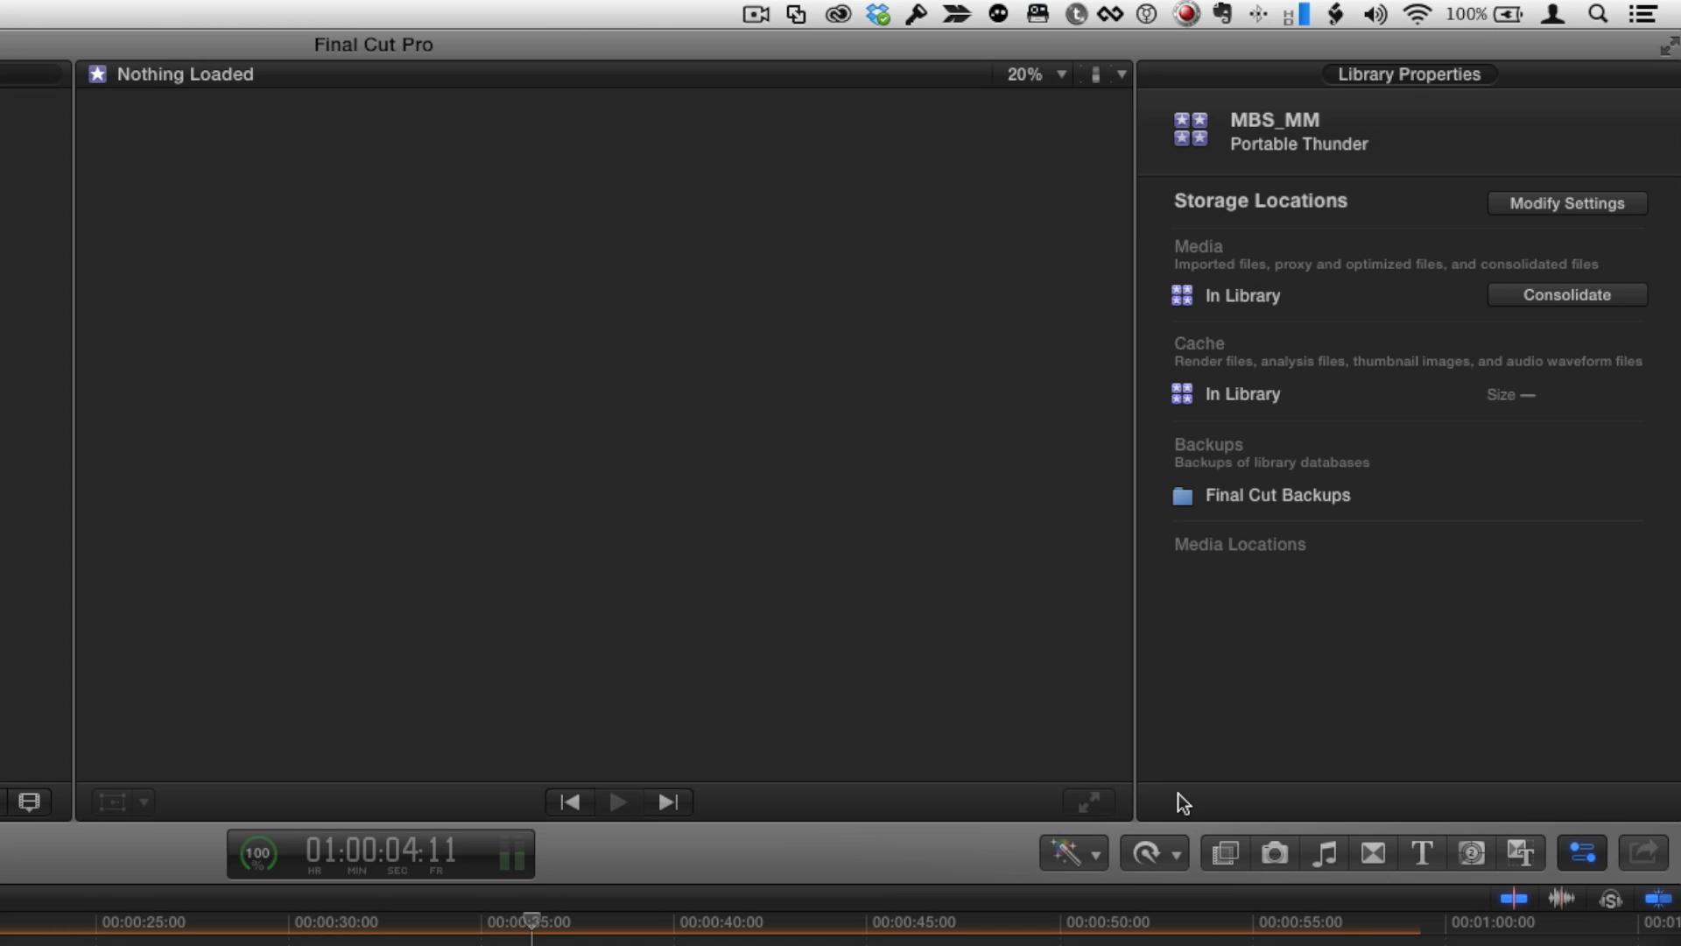
left_click(1589, 852)
left_click(1588, 853)
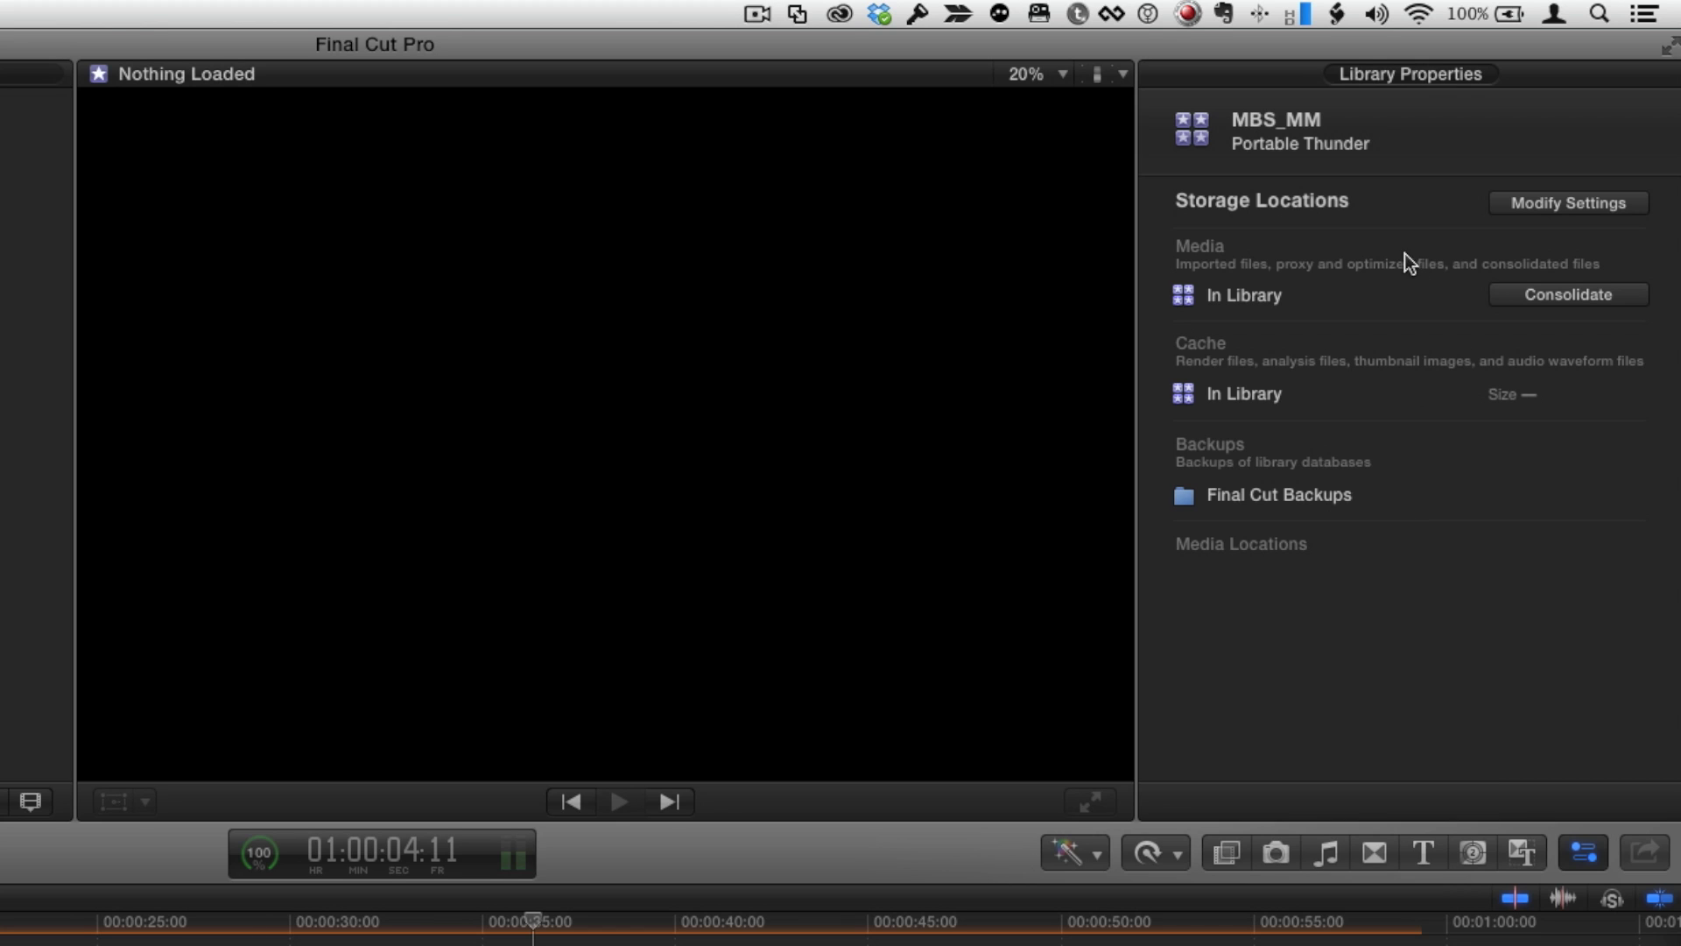
mouse_move(1243, 300)
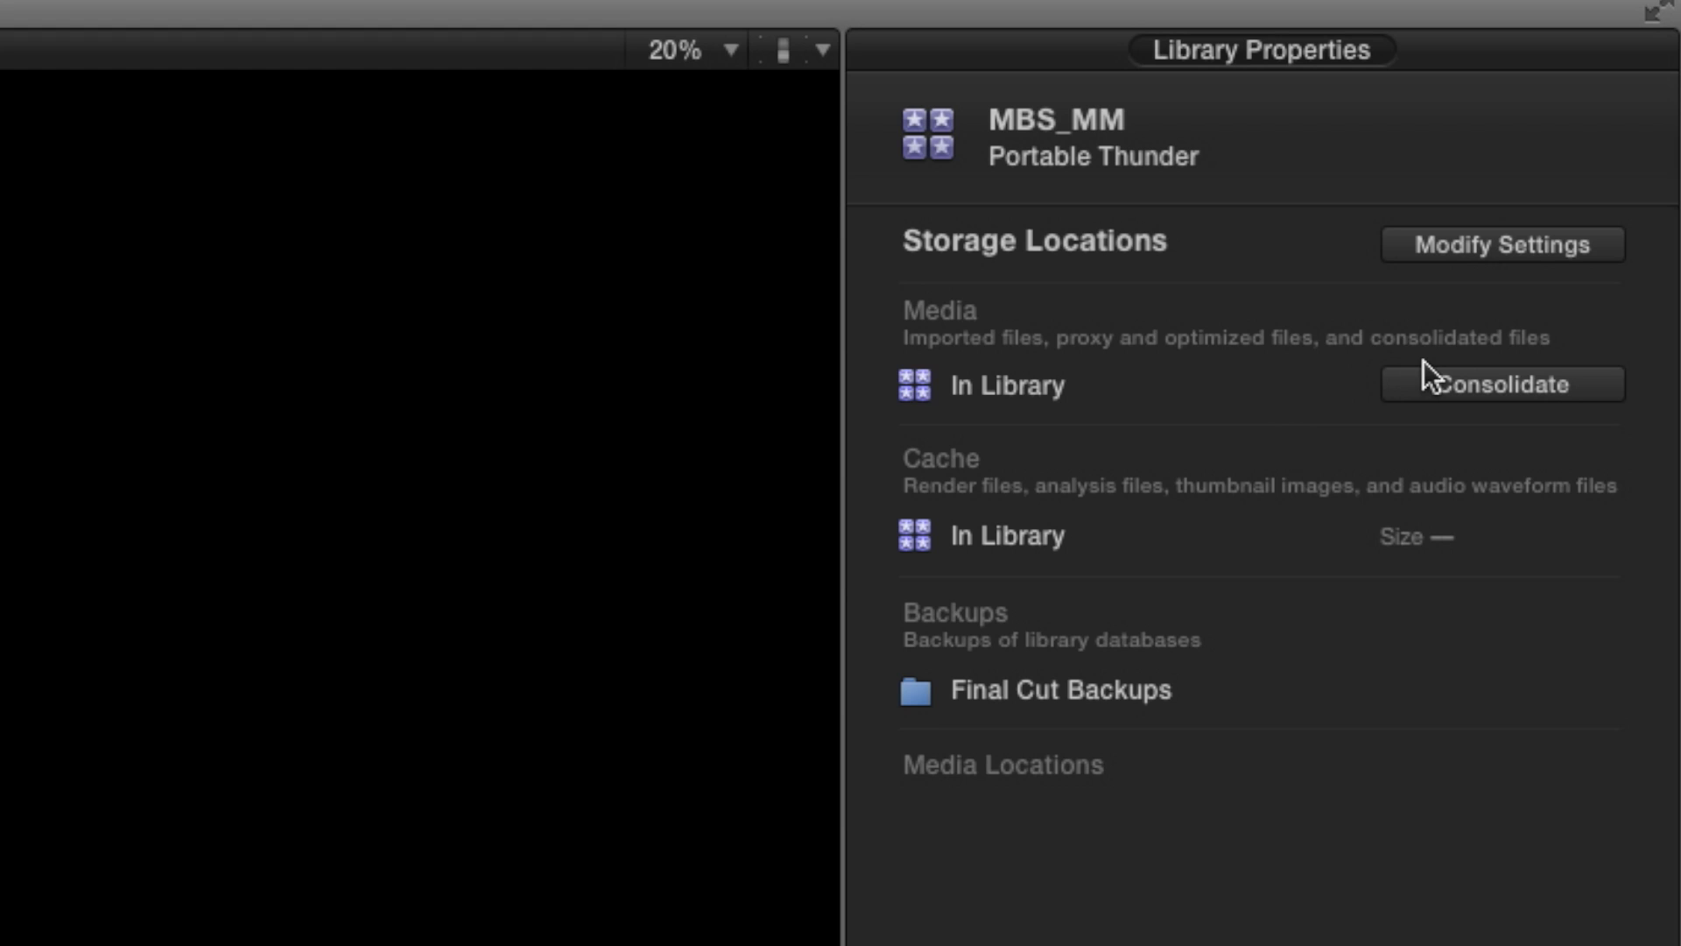
mouse_move(1324, 383)
left_click(1451, 254)
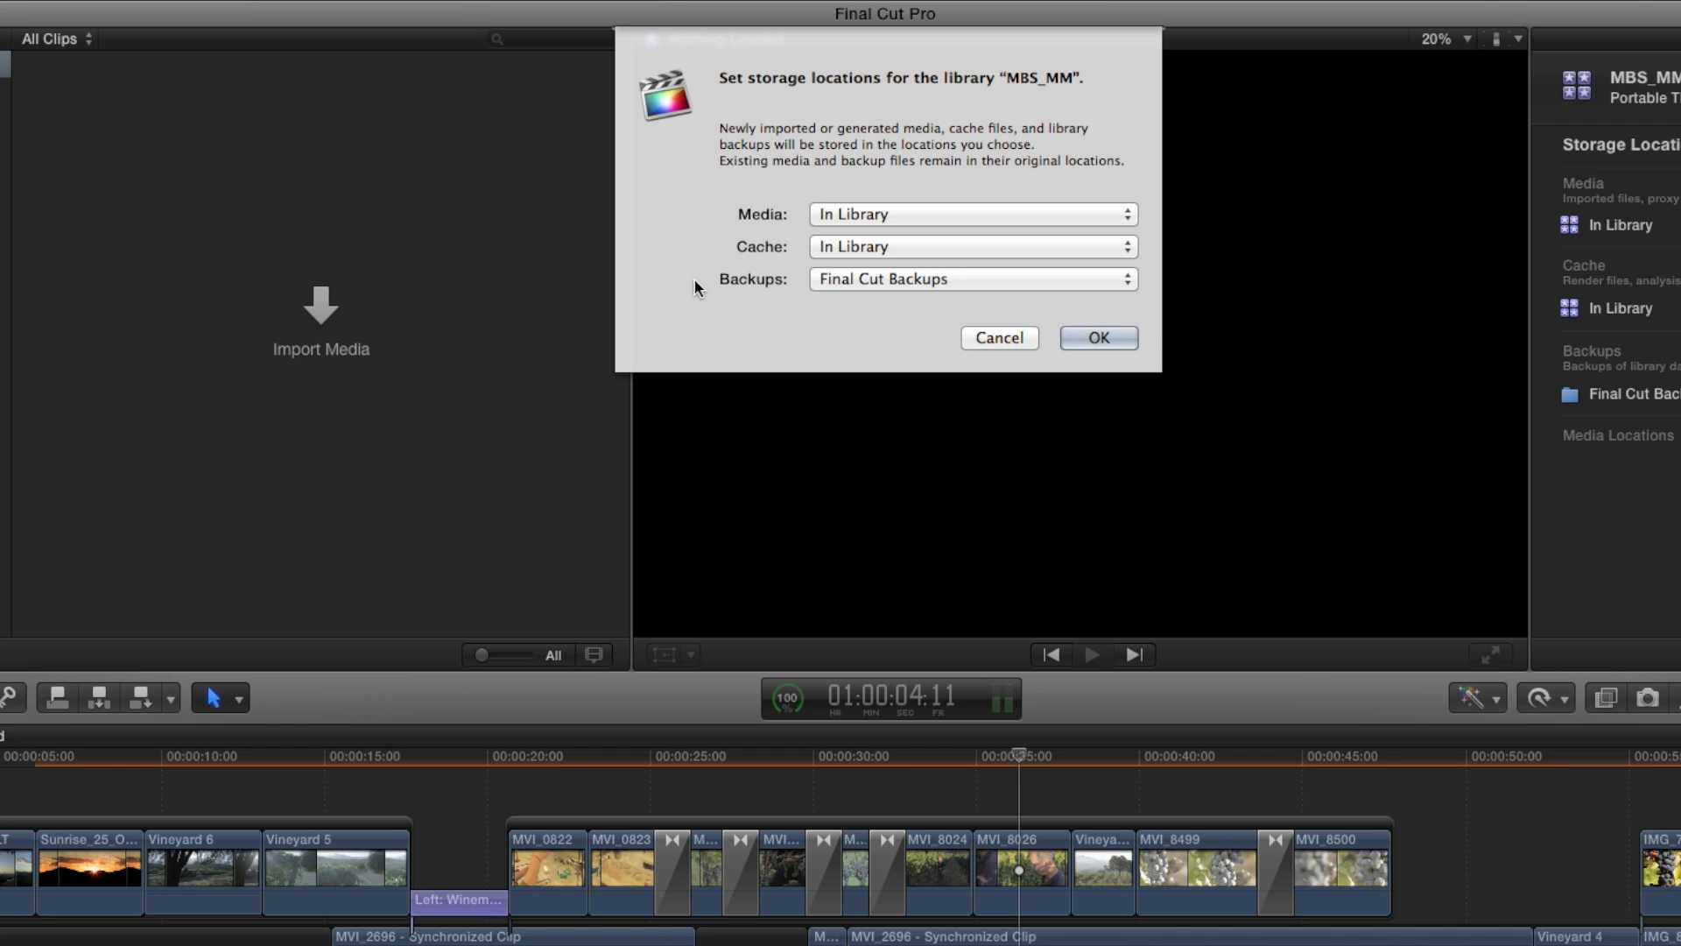
Step: Set the MBS_MM library's media storage to a newly created 'My Media' folder
left_click(894, 213)
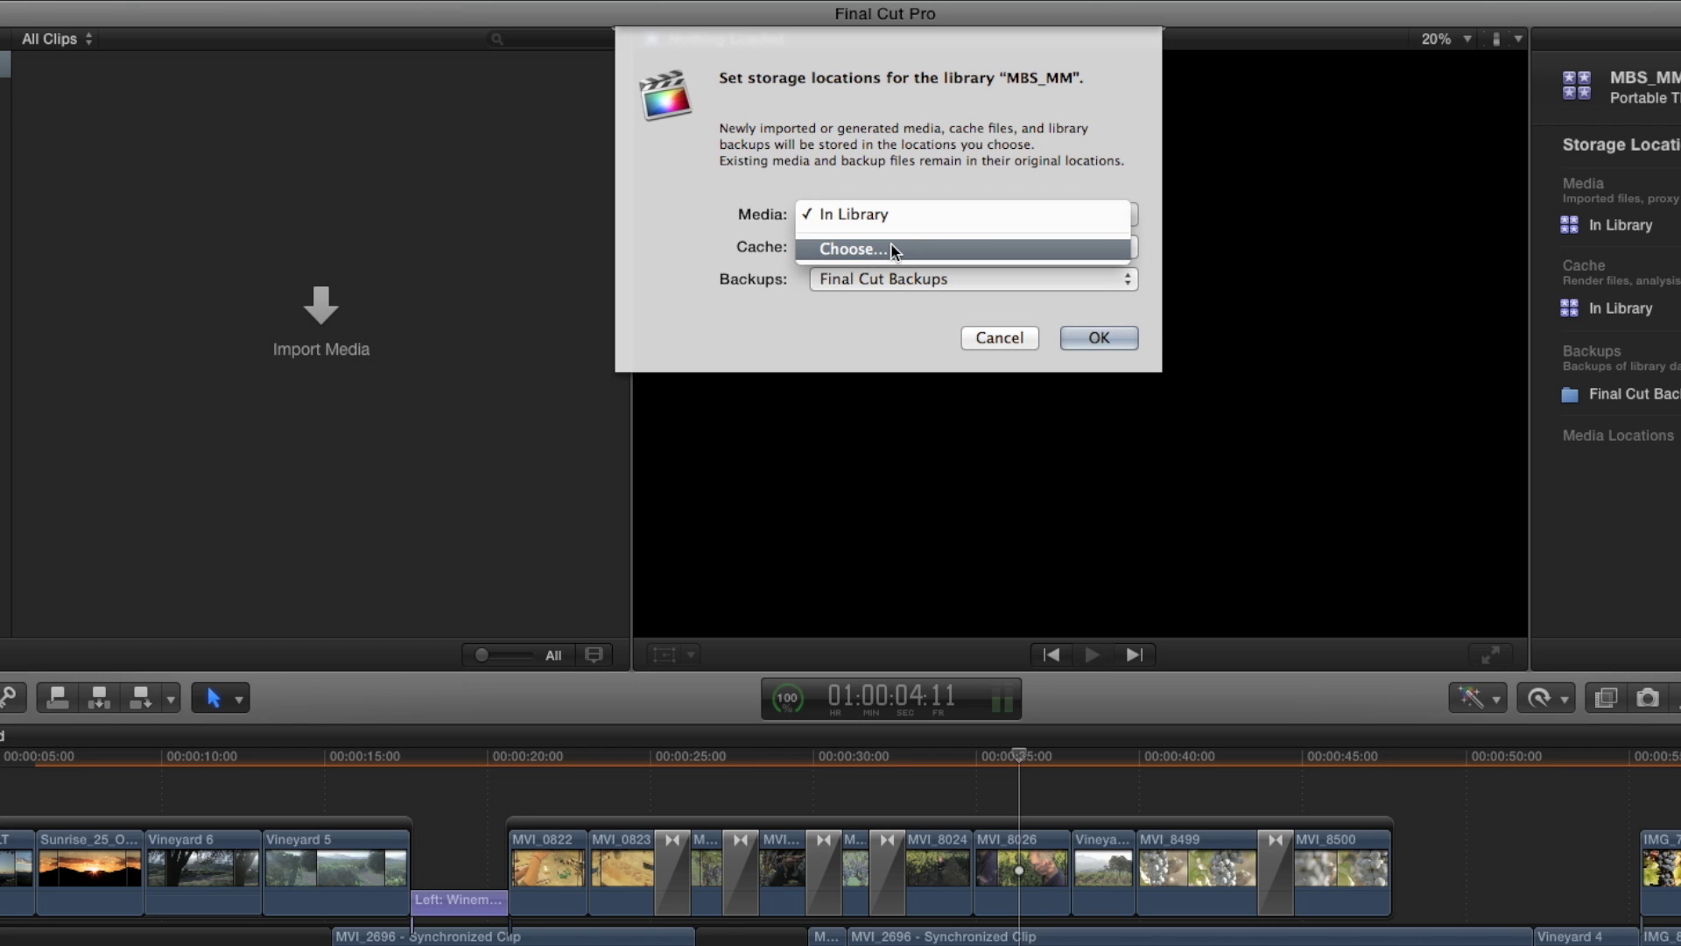
left_click(892, 247)
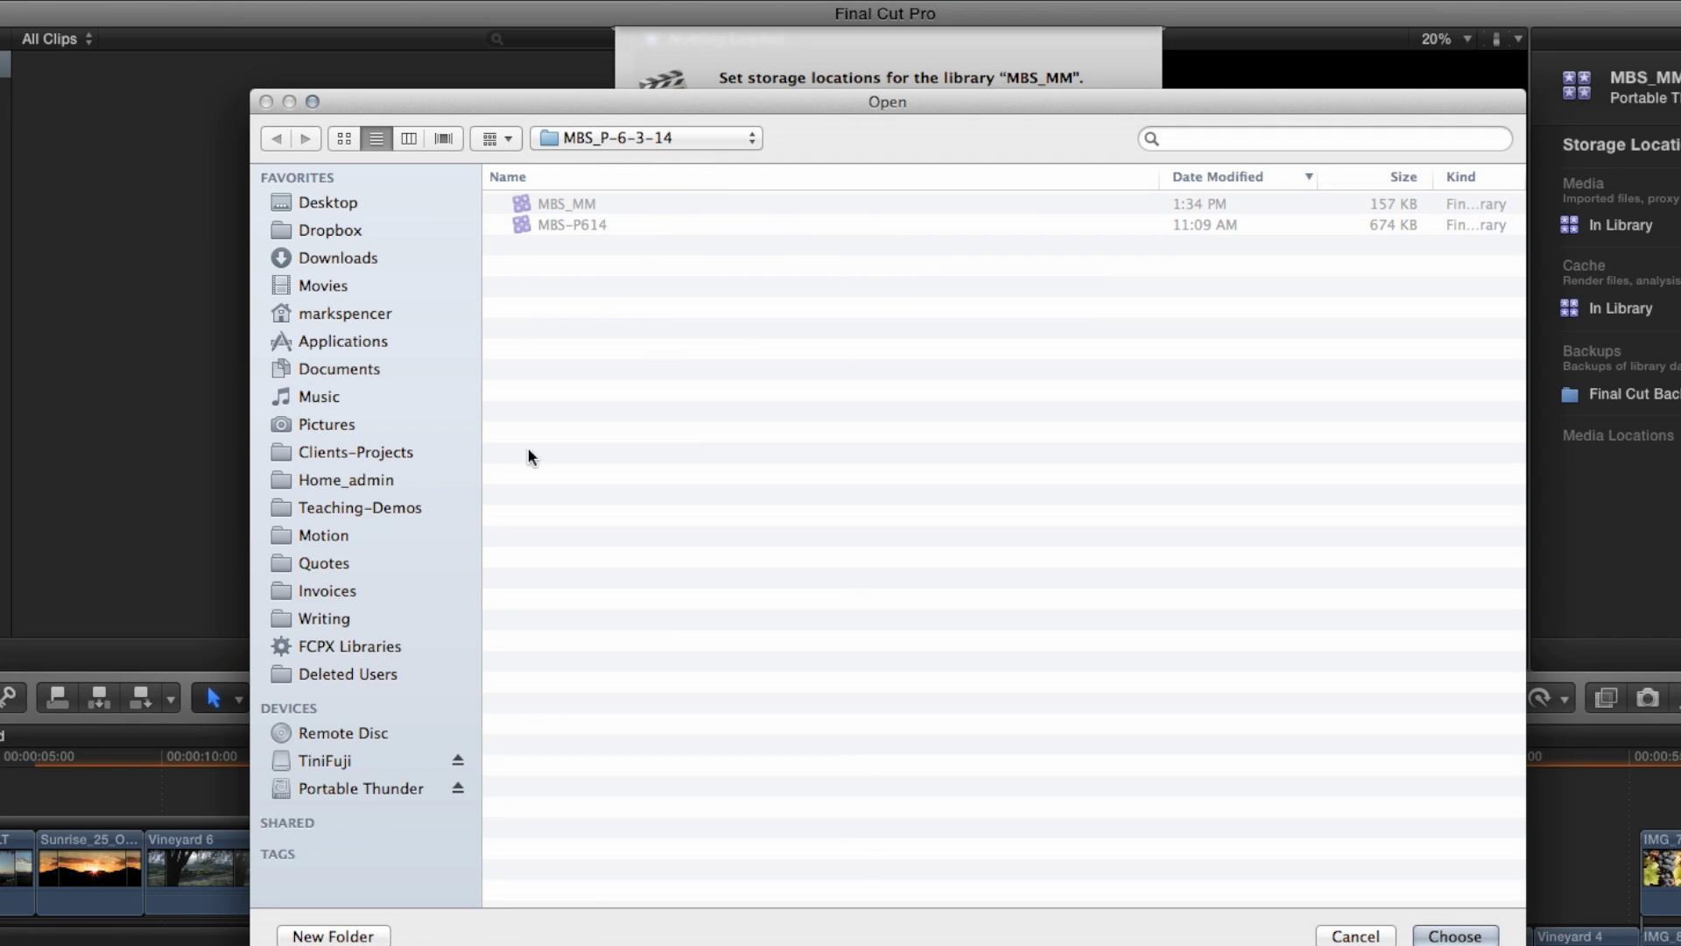
left_click(333, 935)
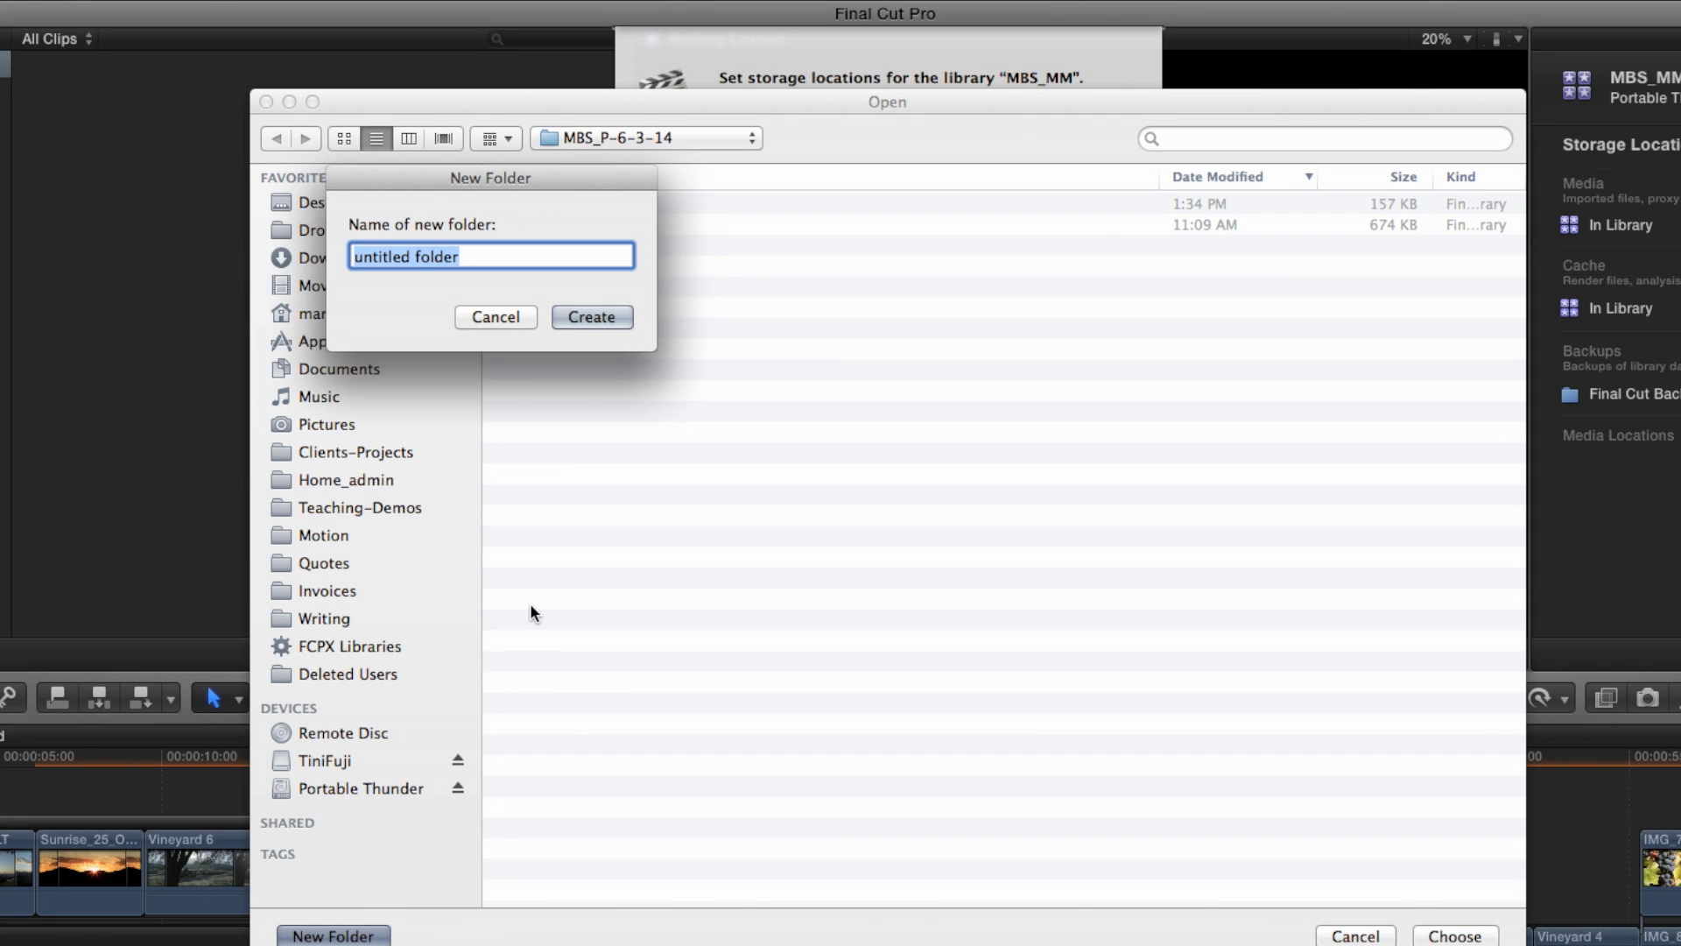
type("My ")
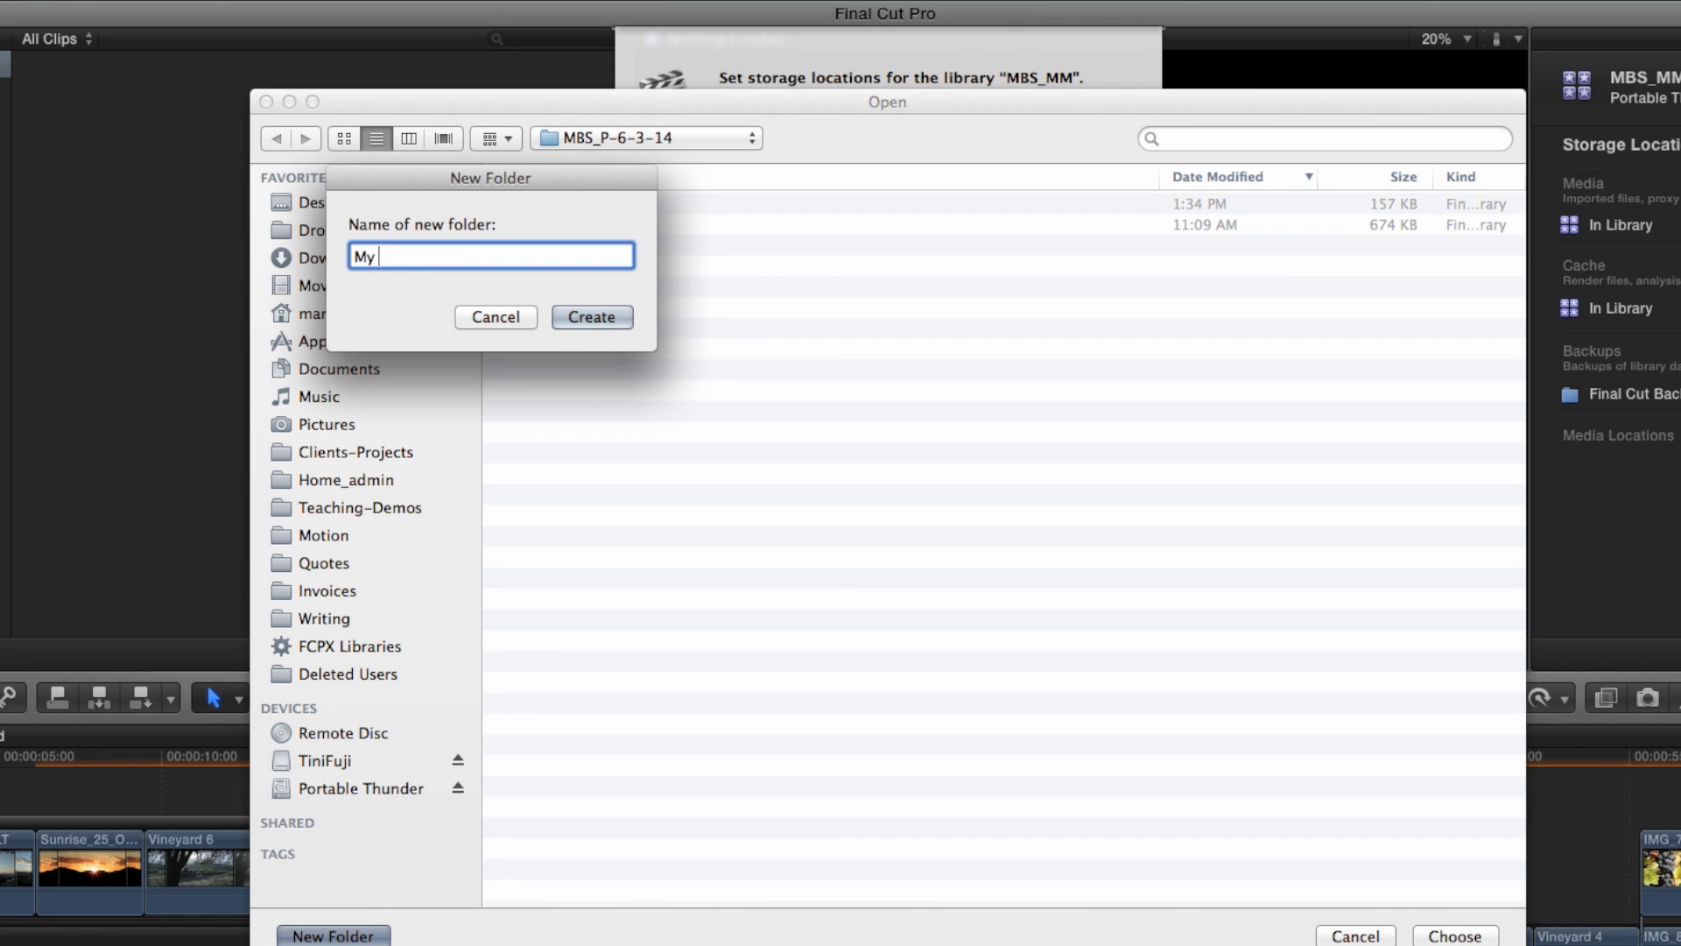
type("Media")
left_click(592, 317)
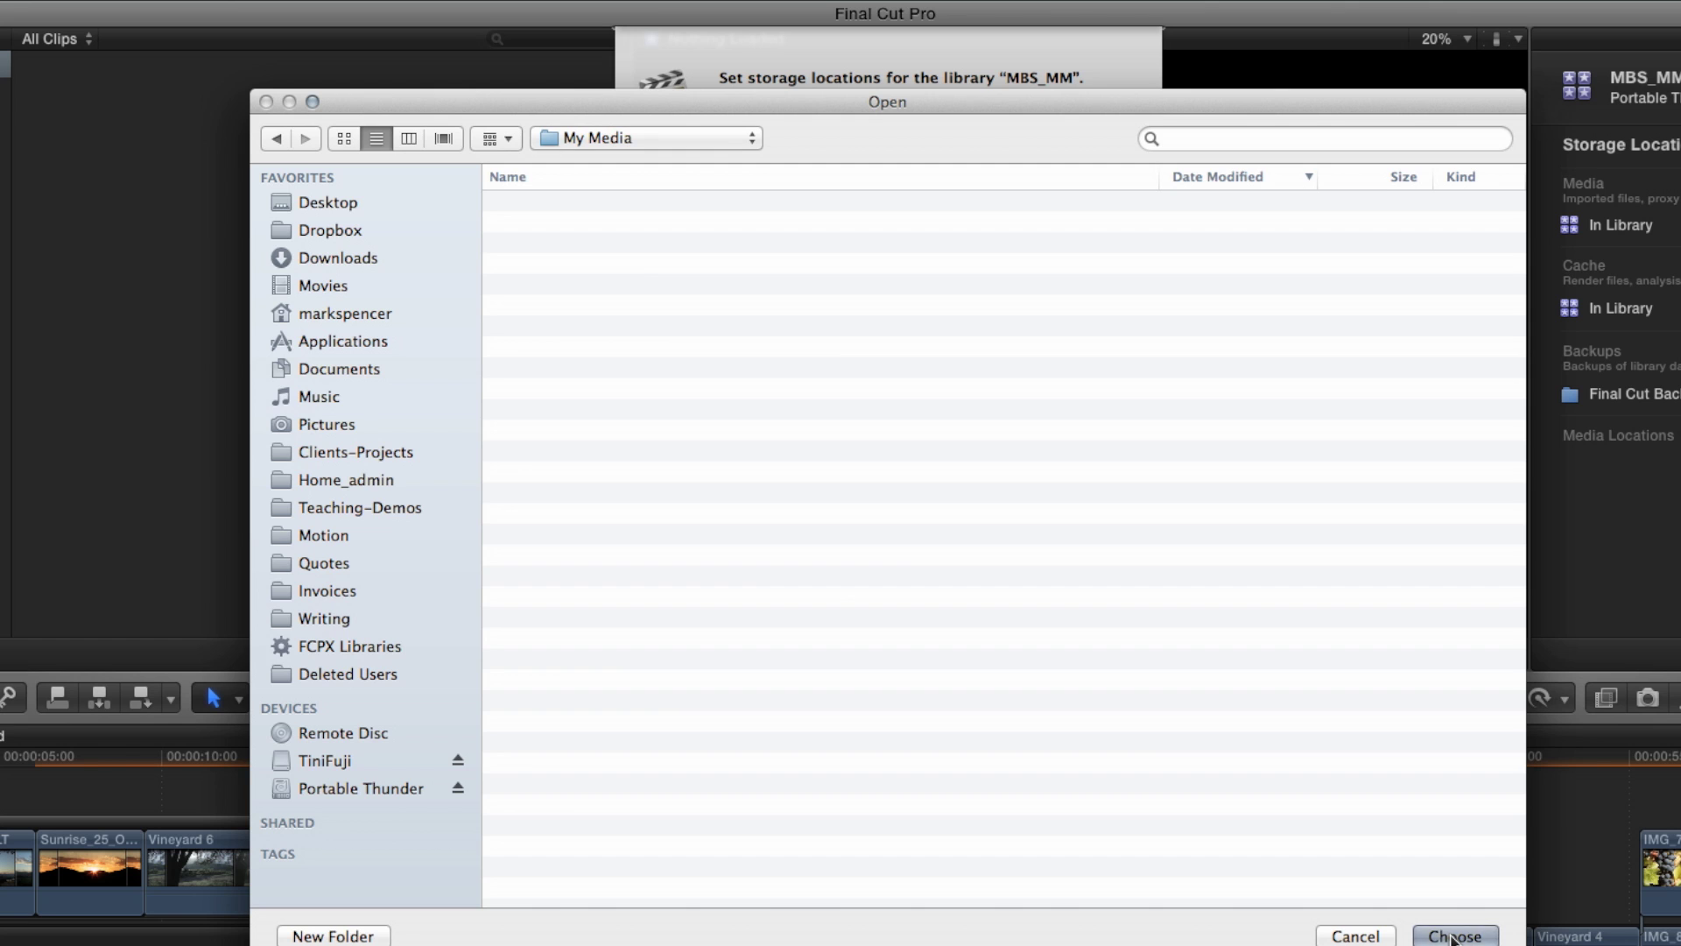
left_click(1432, 935)
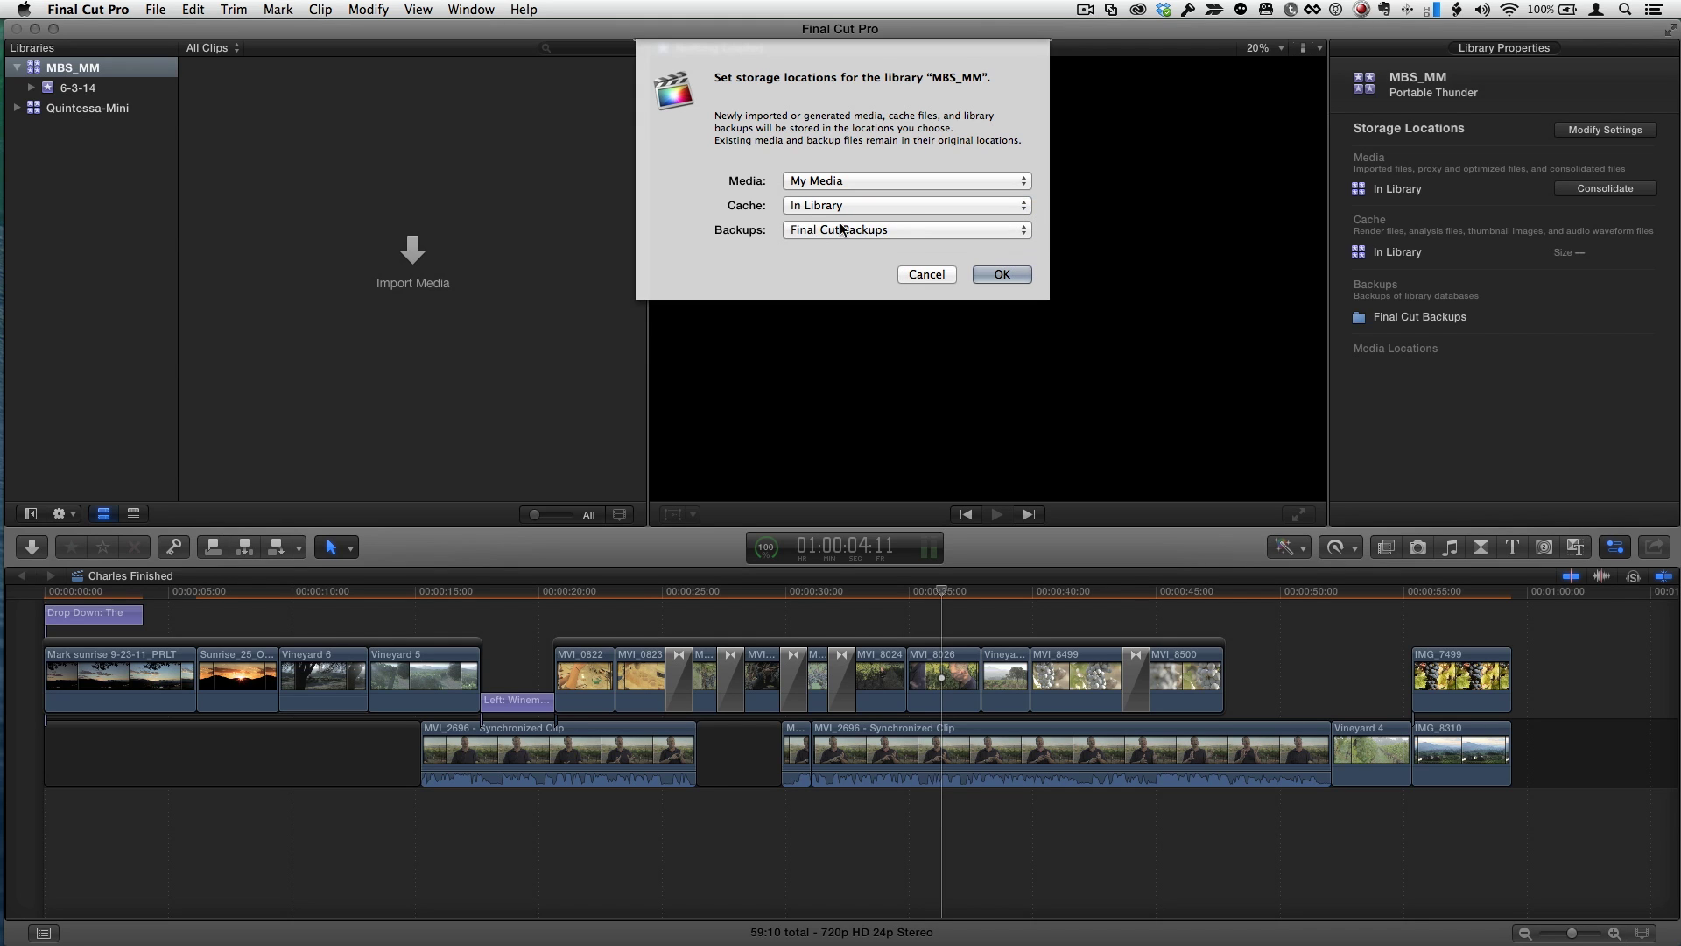
left_click(1004, 272)
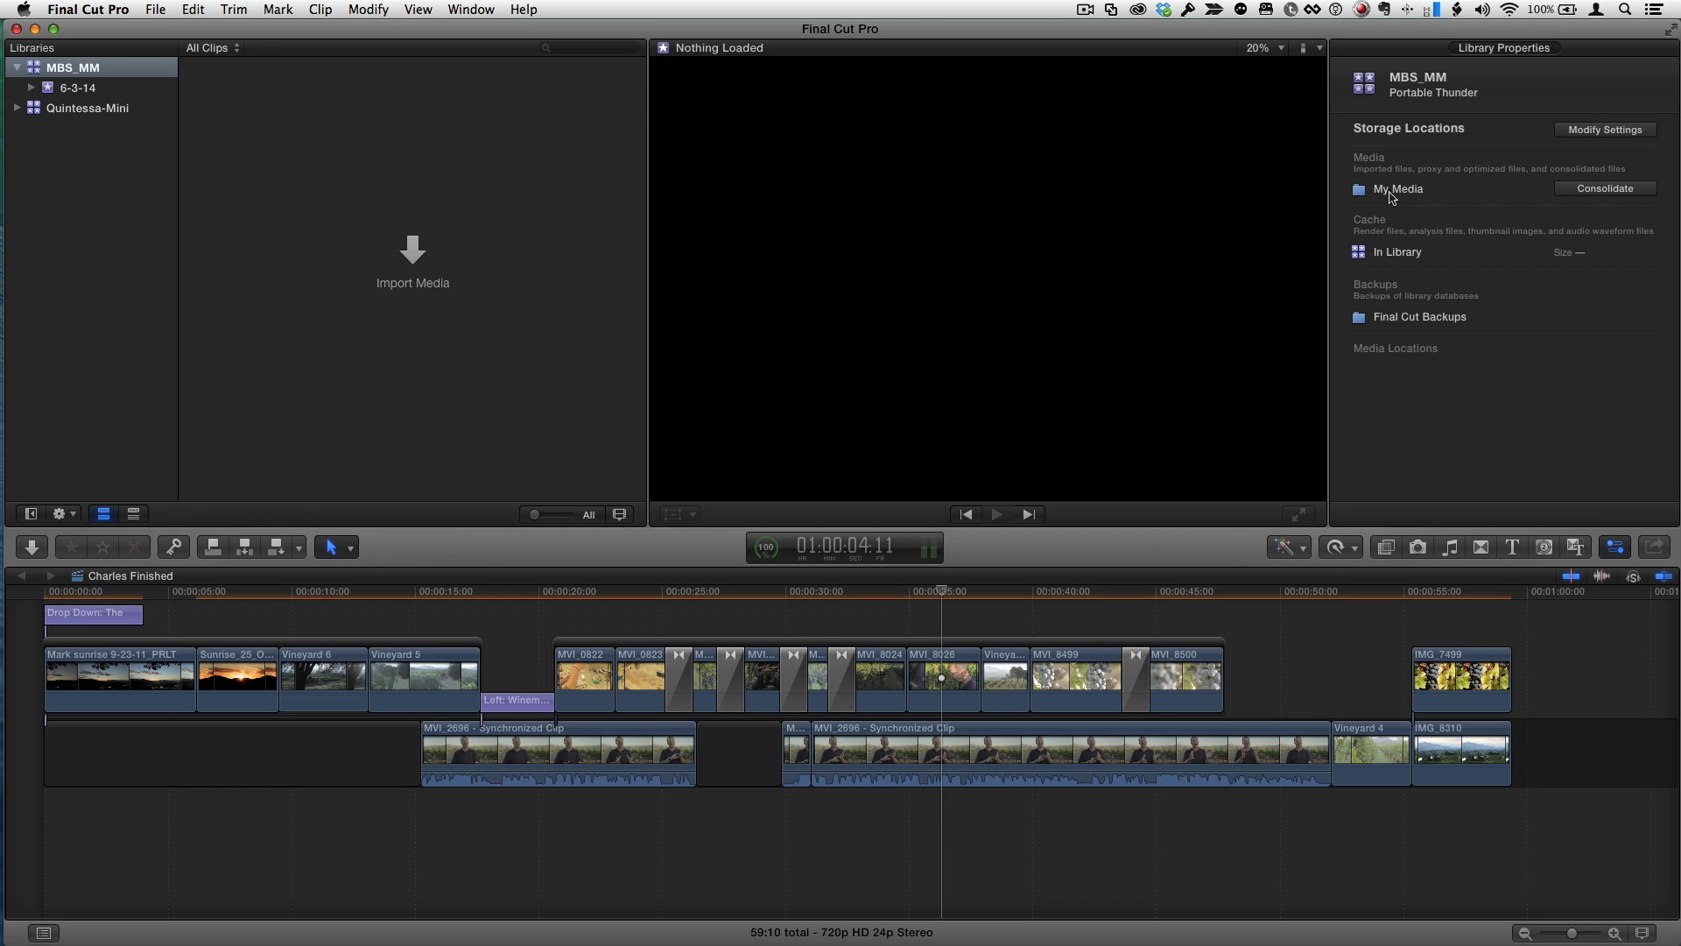
mouse_move(1393, 198)
Step: Import Slider shots.mov from Portable Thunder into the 6-3-14 event, copying it to My Media
left_click(85, 91)
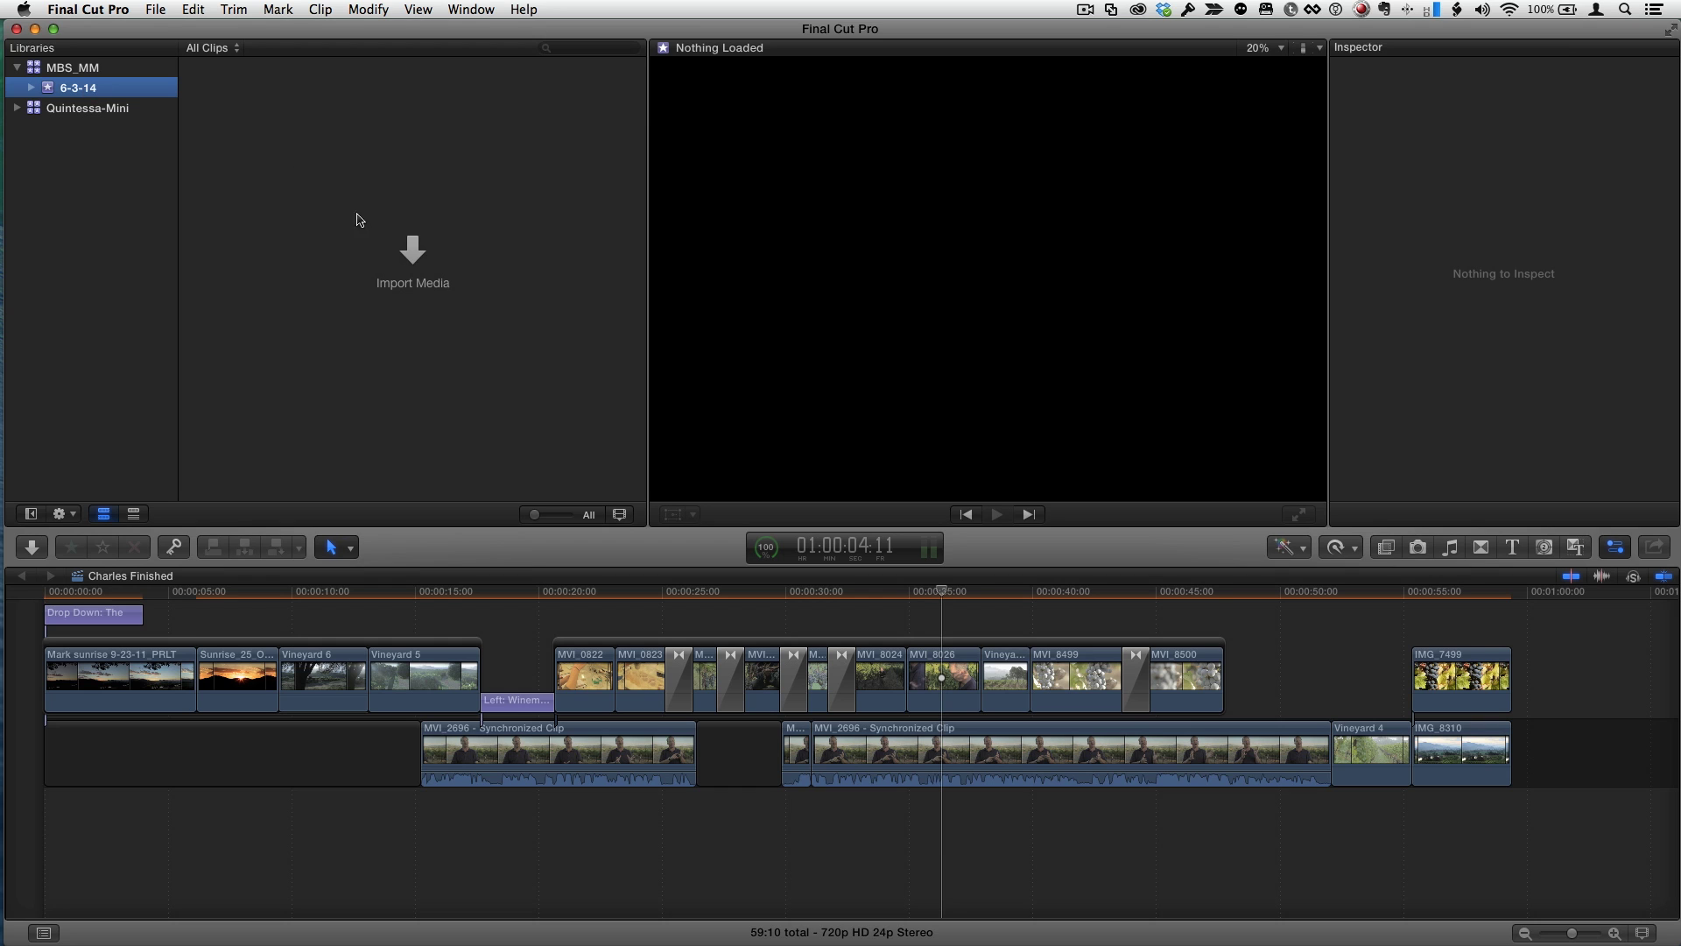
left_click(416, 258)
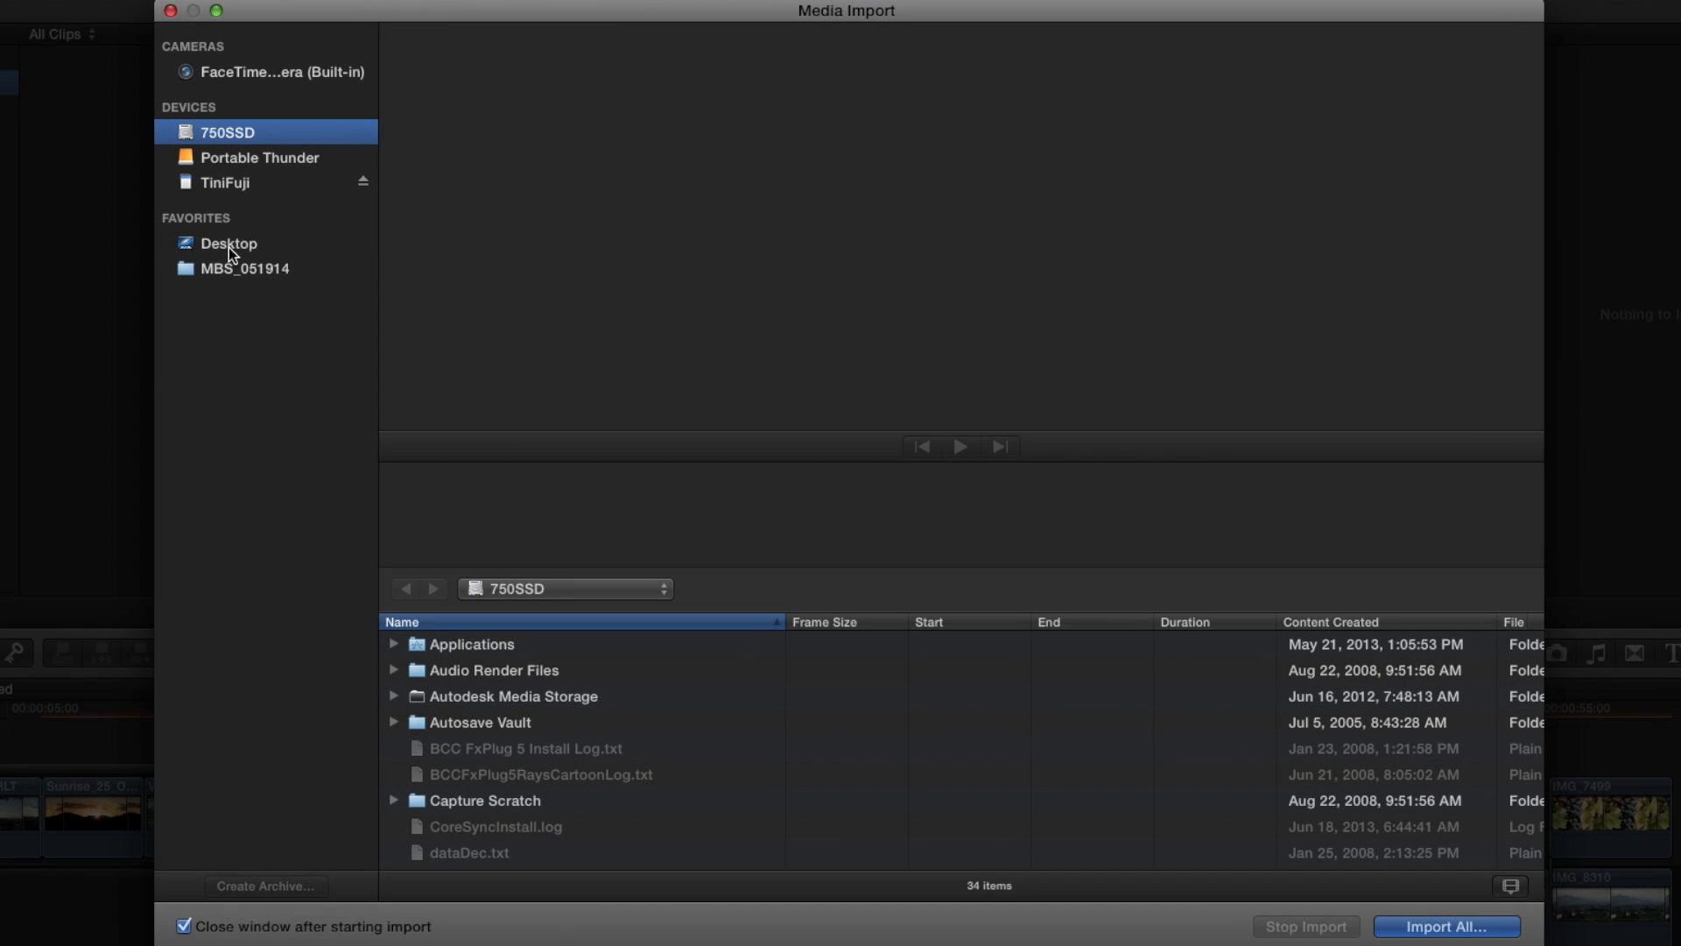
left_click(228, 247)
left_click(233, 161)
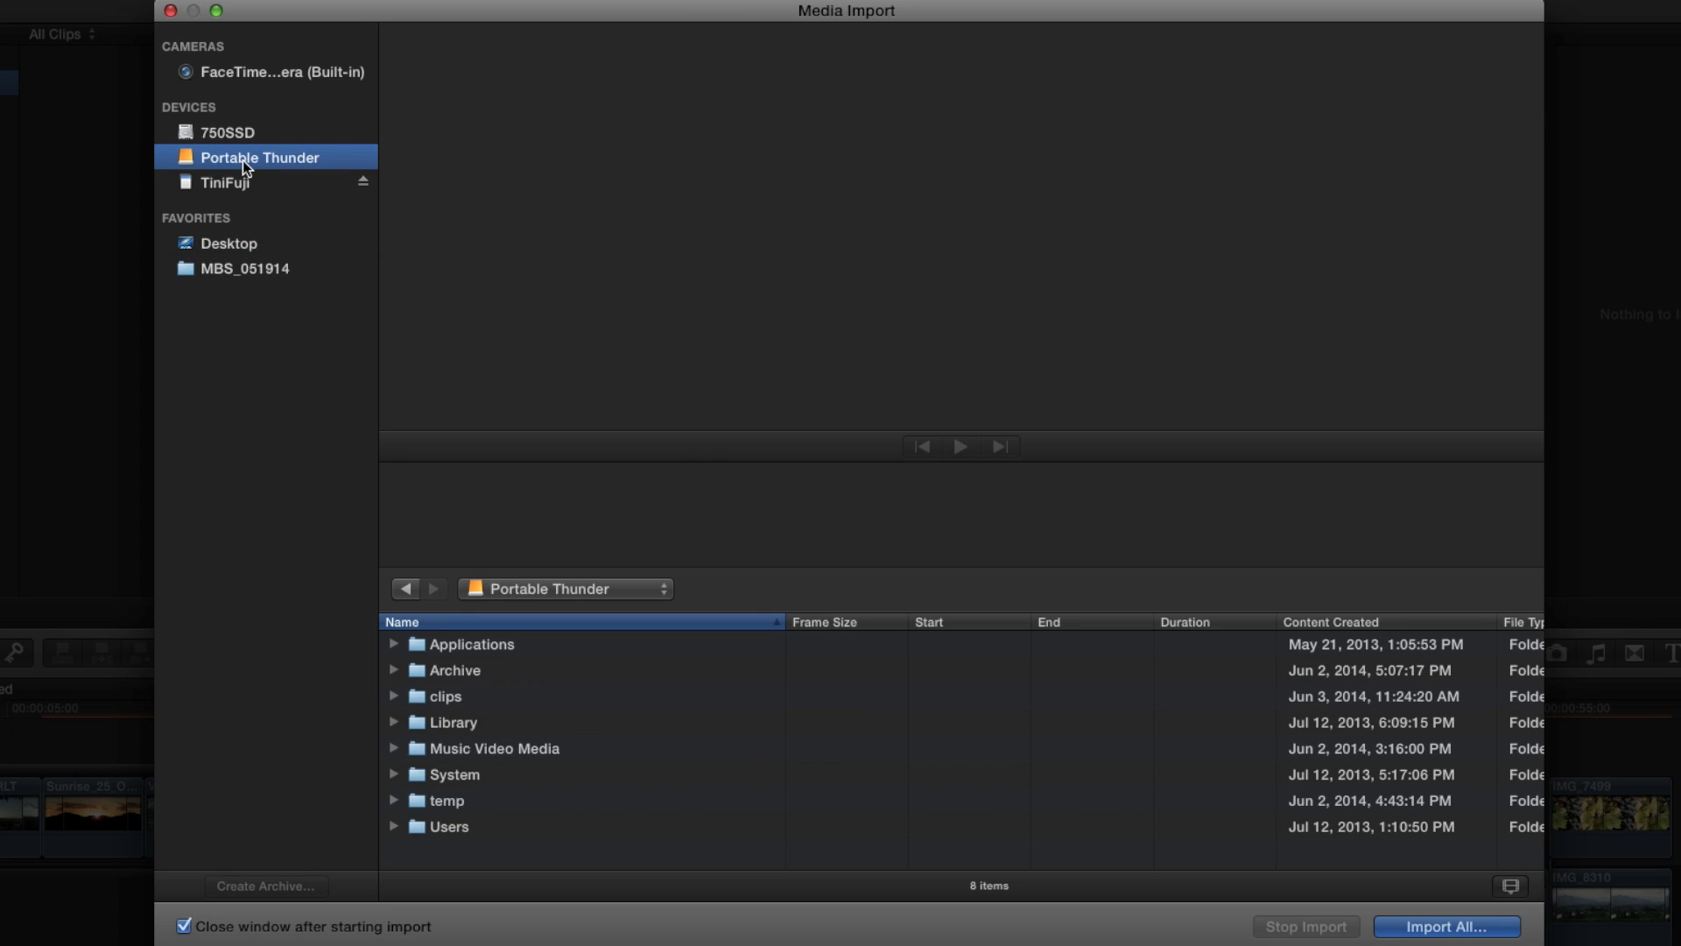
double_click(417, 695)
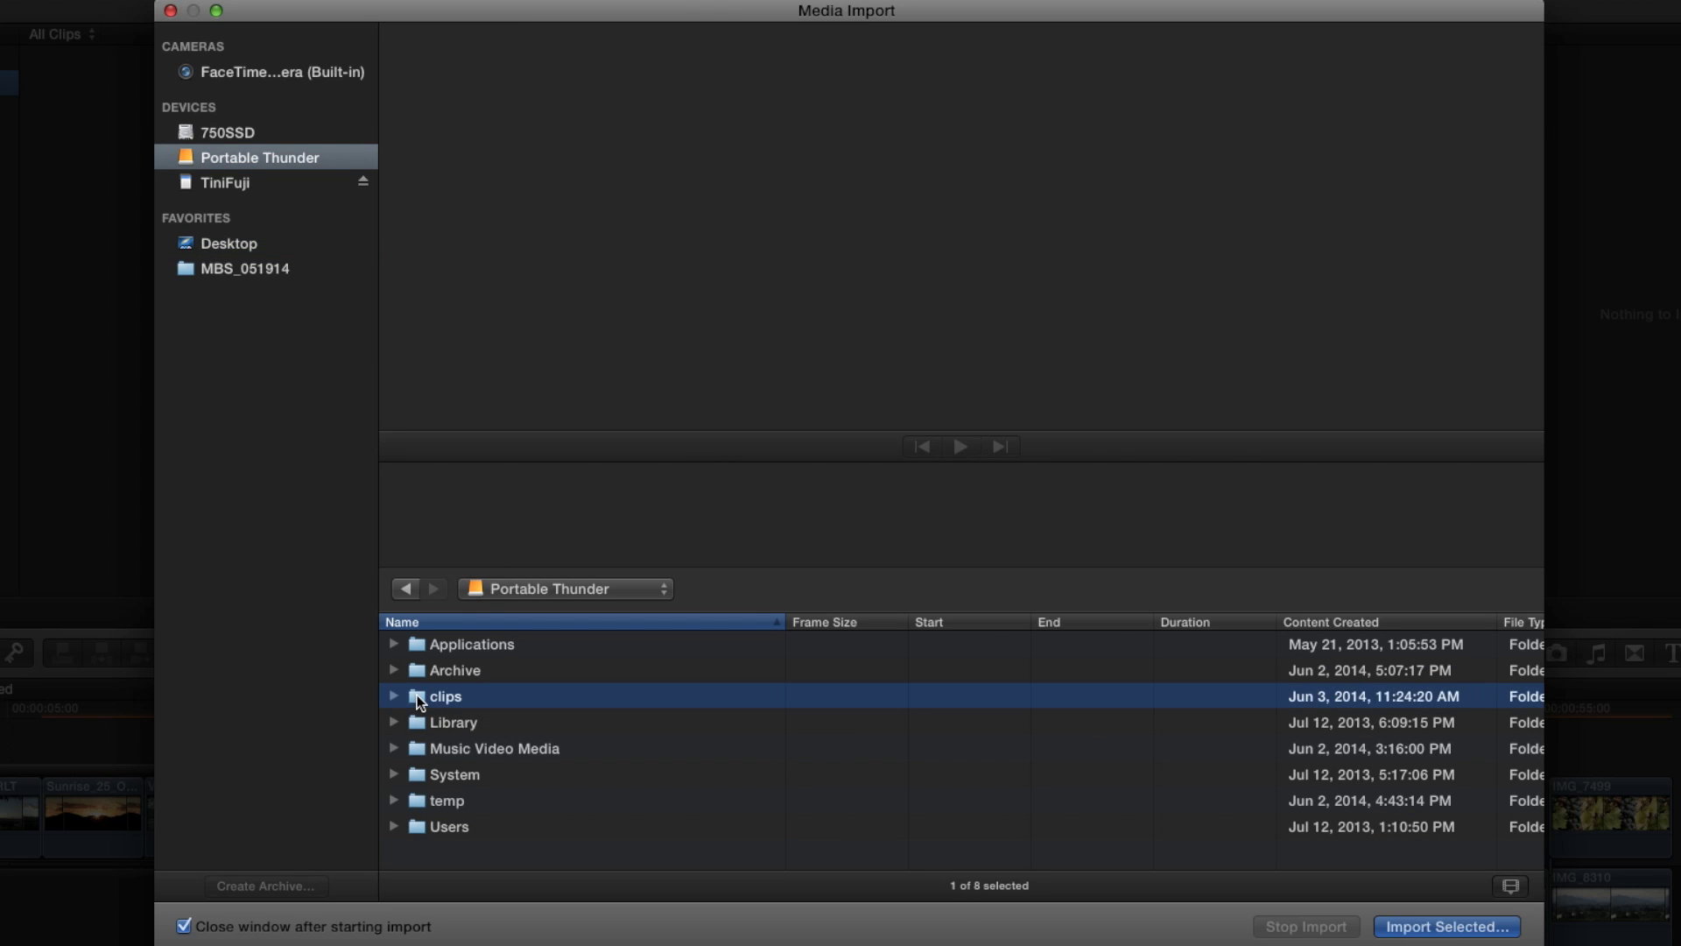
left_click(464, 647)
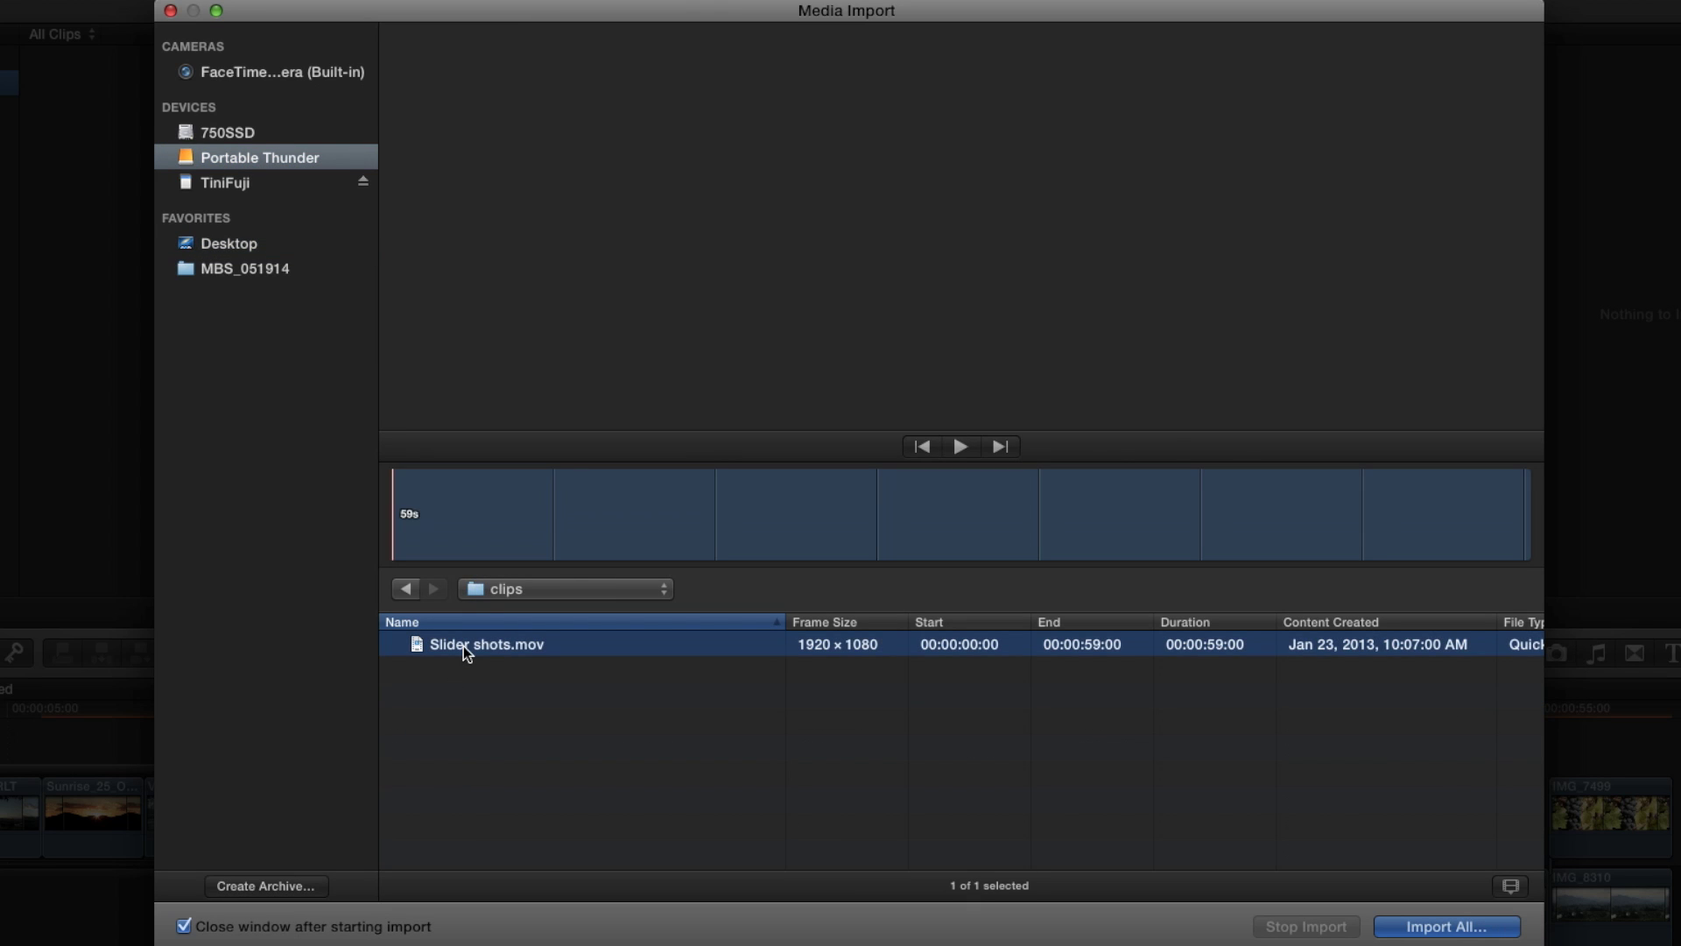
left_click(1413, 926)
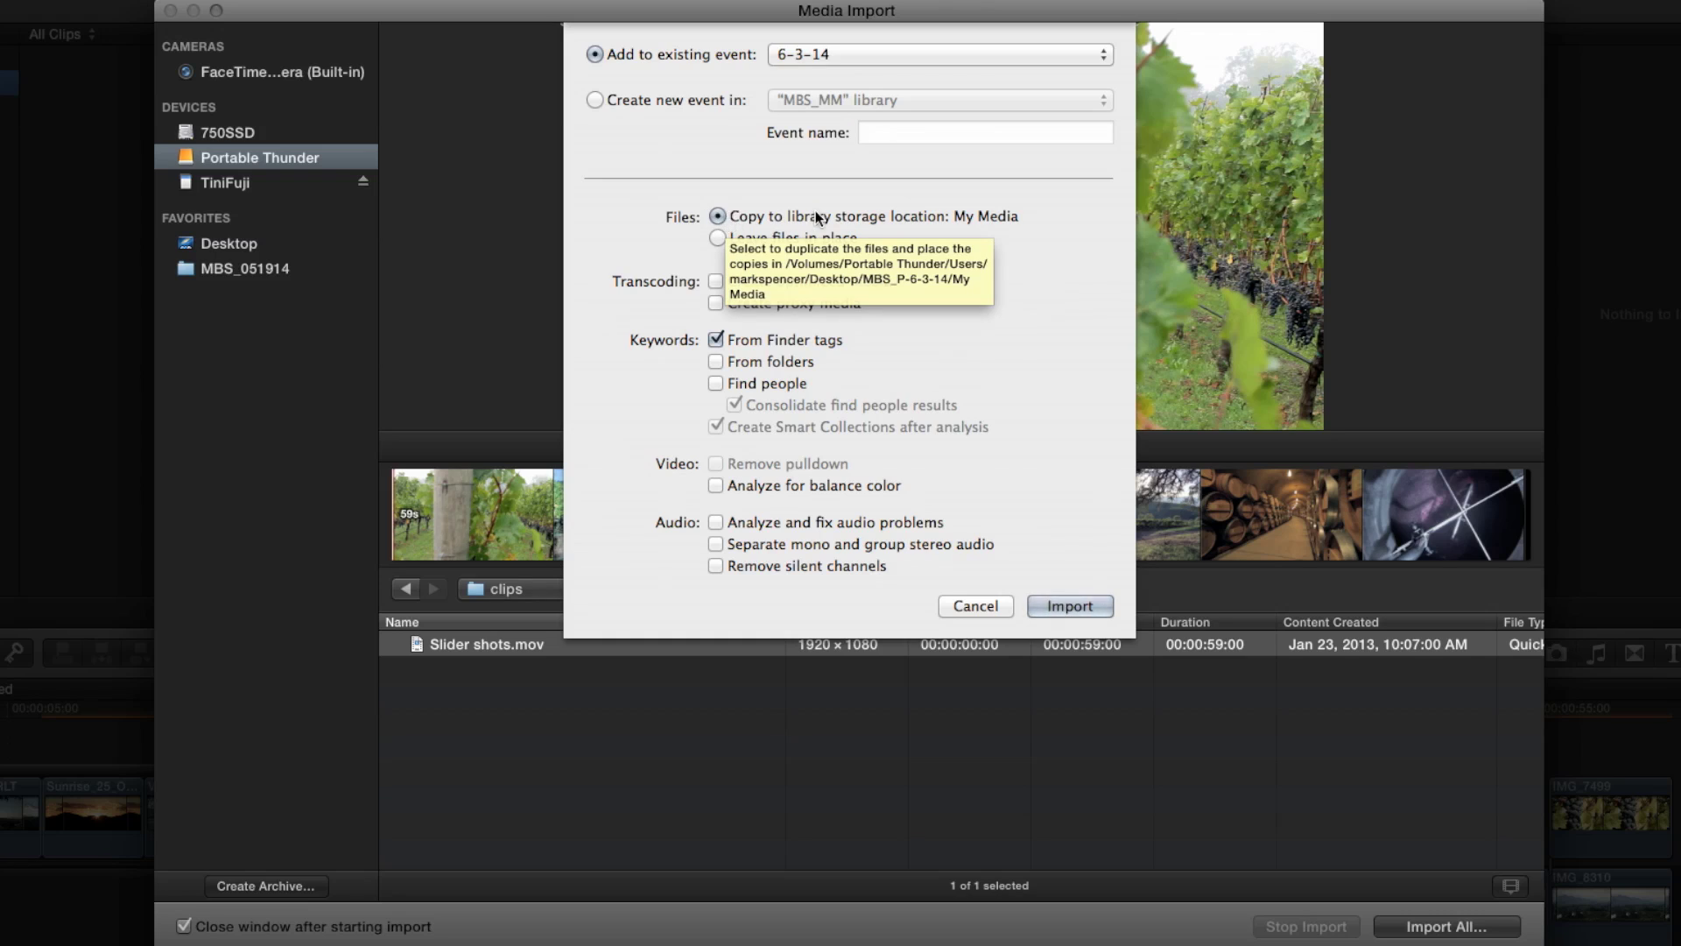
left_click(1069, 606)
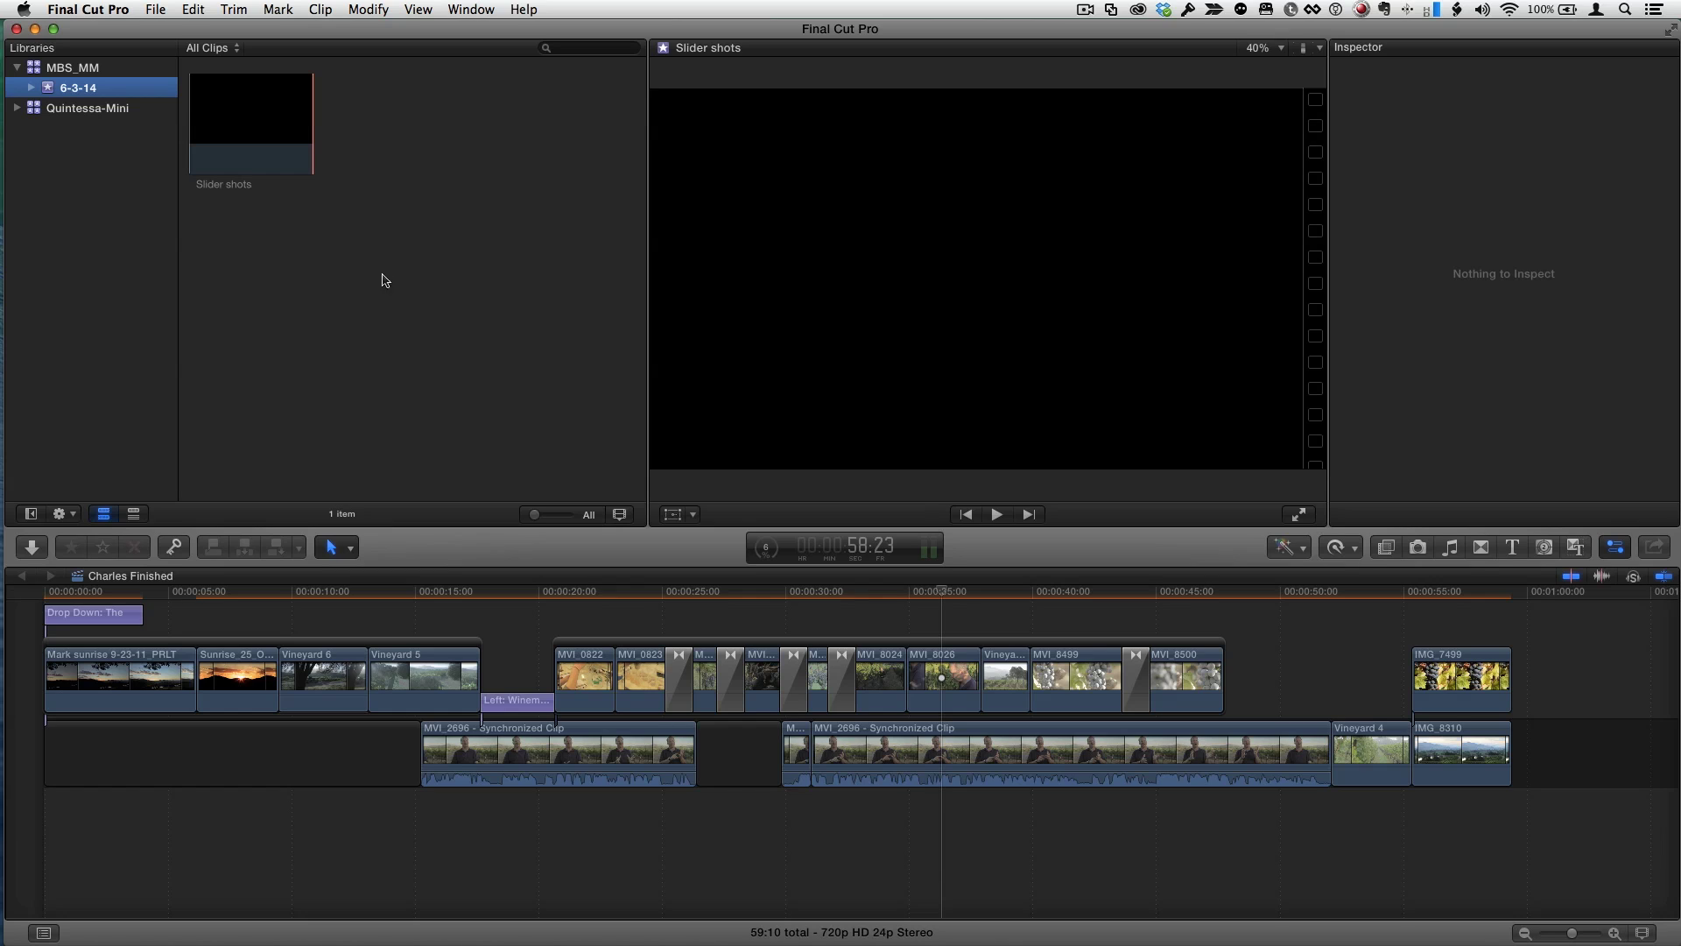
Step: Transcode the imported Slider shots clip to proxy media
left_click(265, 123)
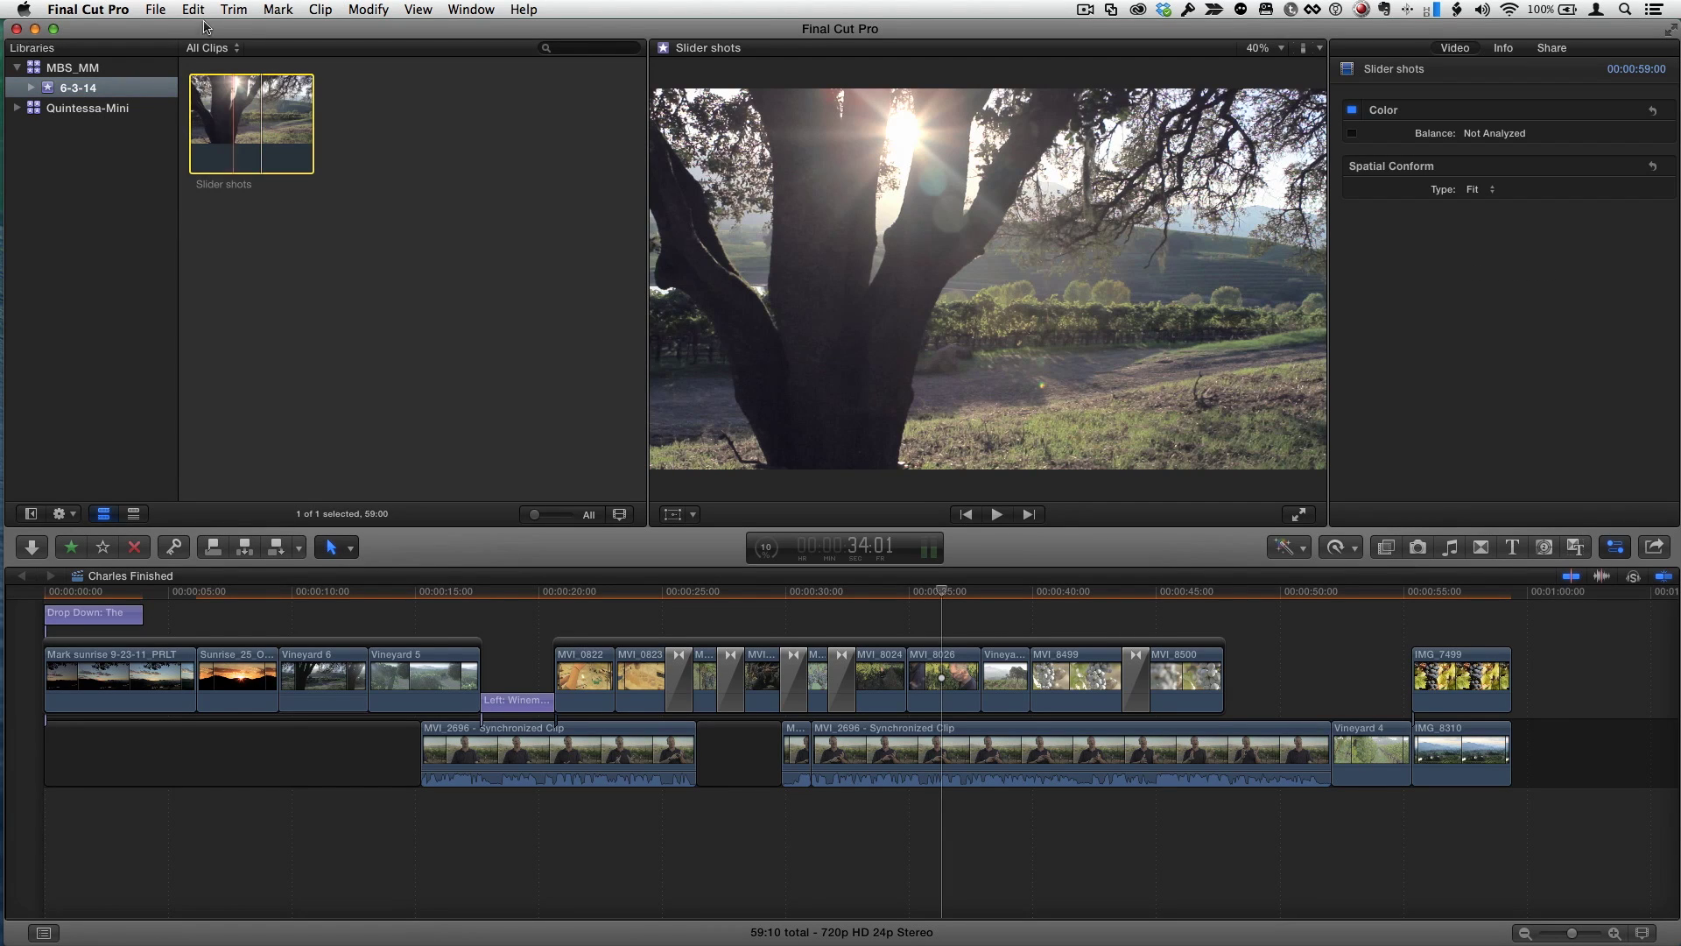
left_click(154, 10)
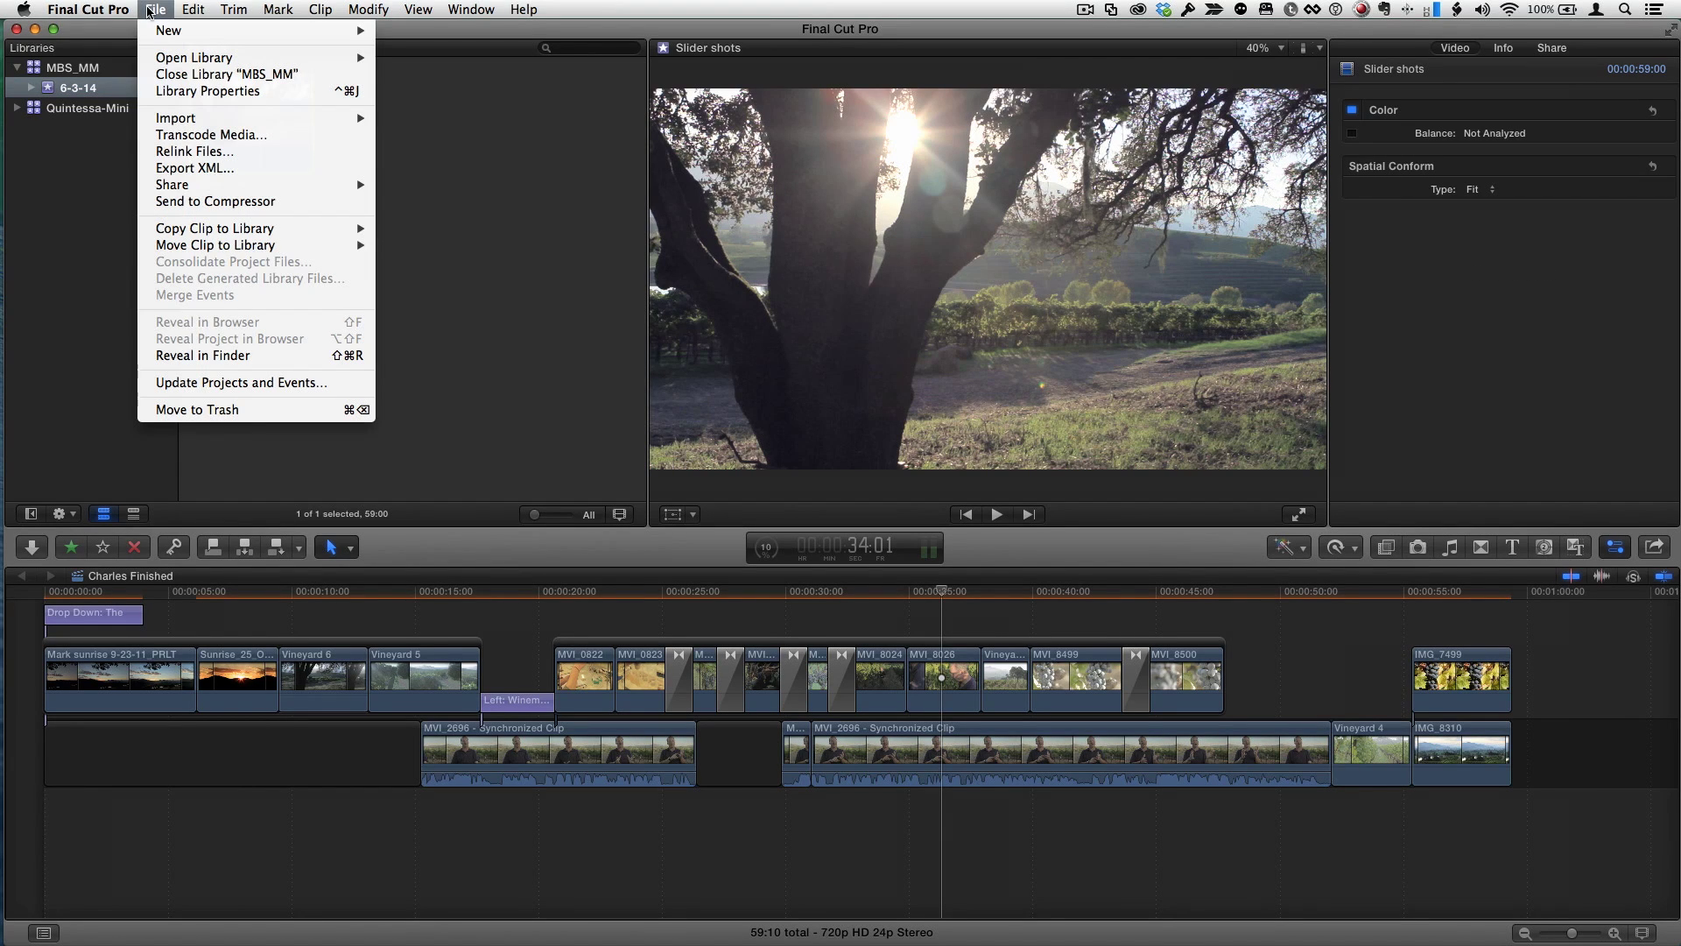
left_click(200, 136)
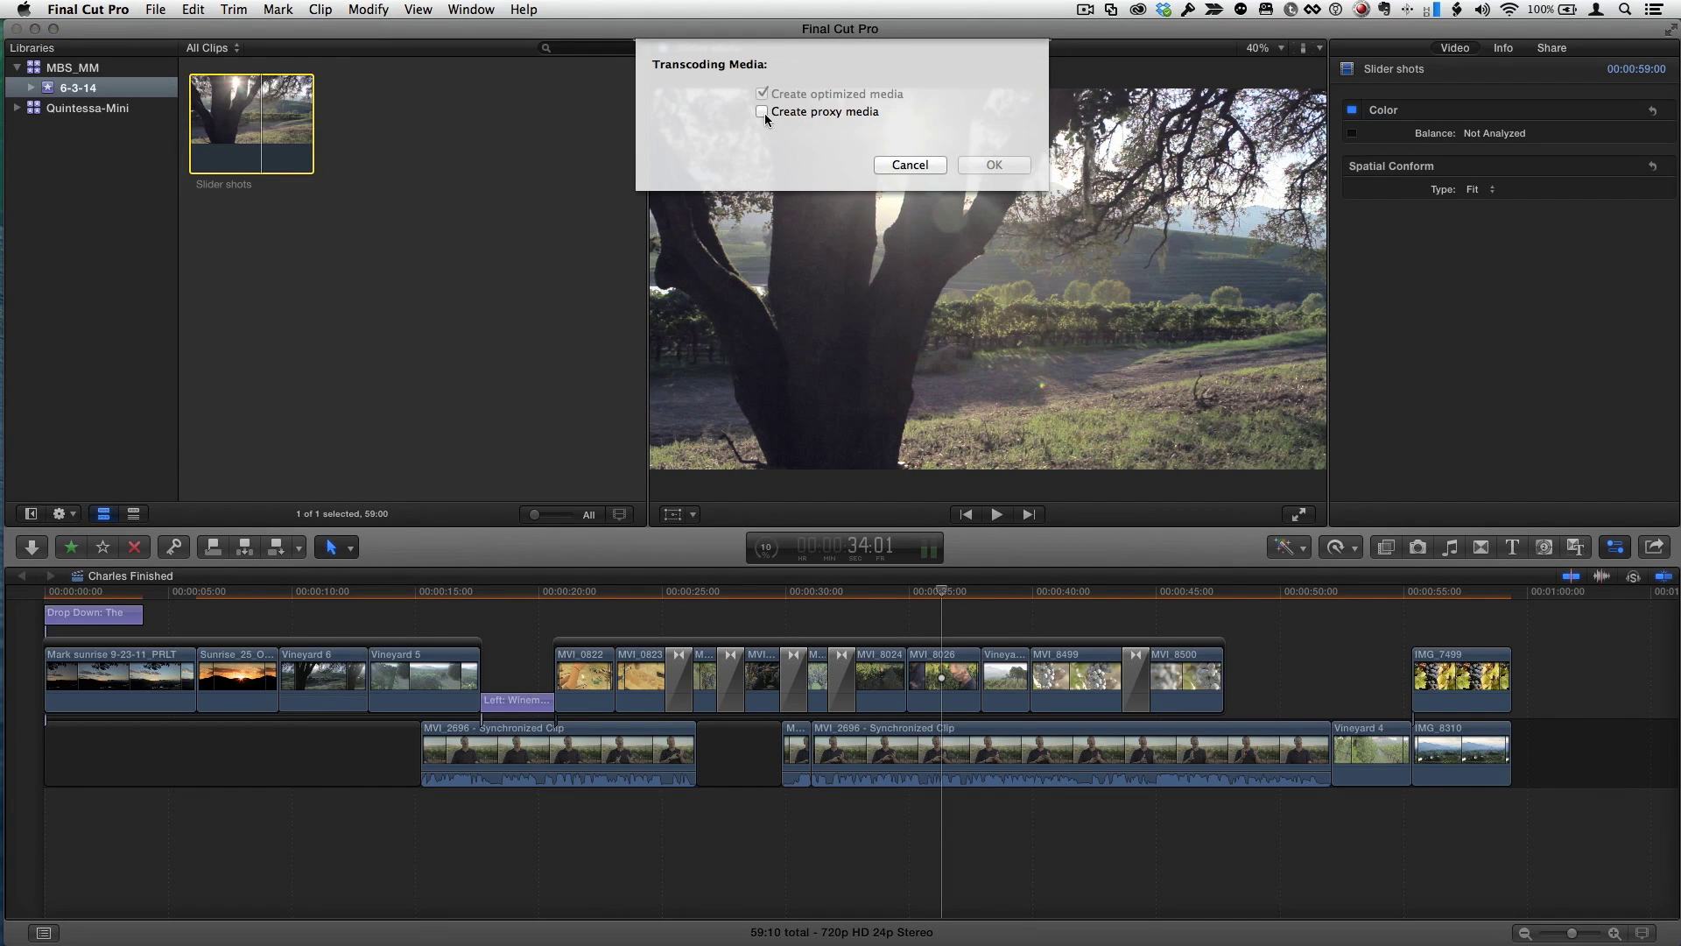
left_click(762, 111)
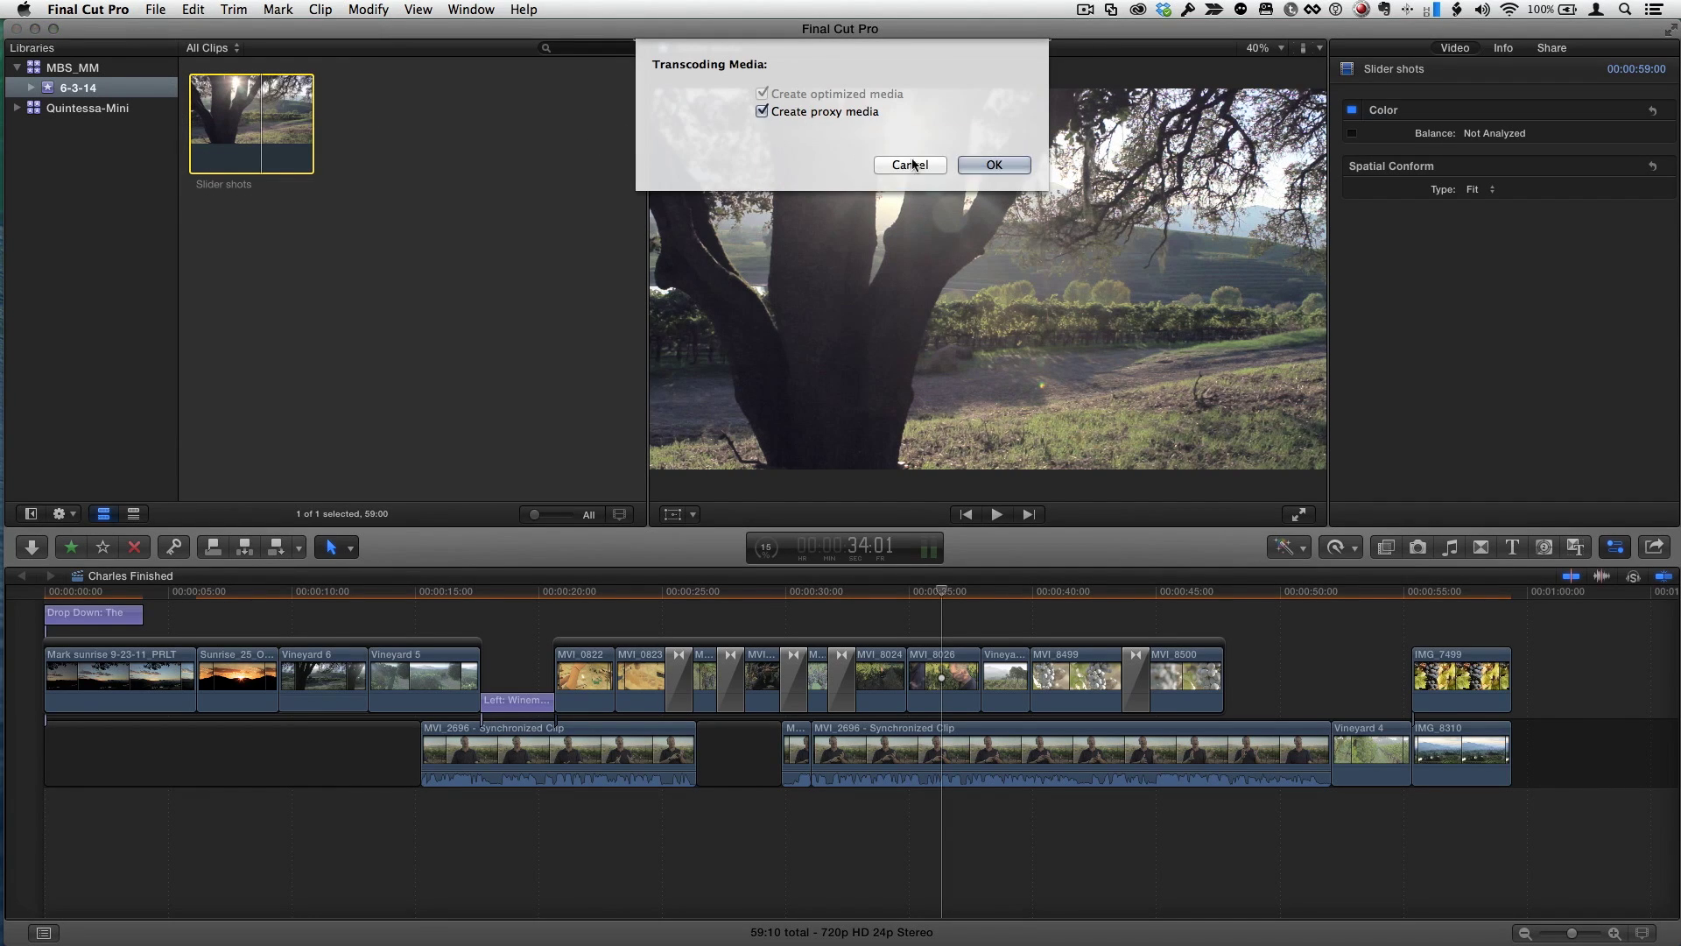
left_click(989, 165)
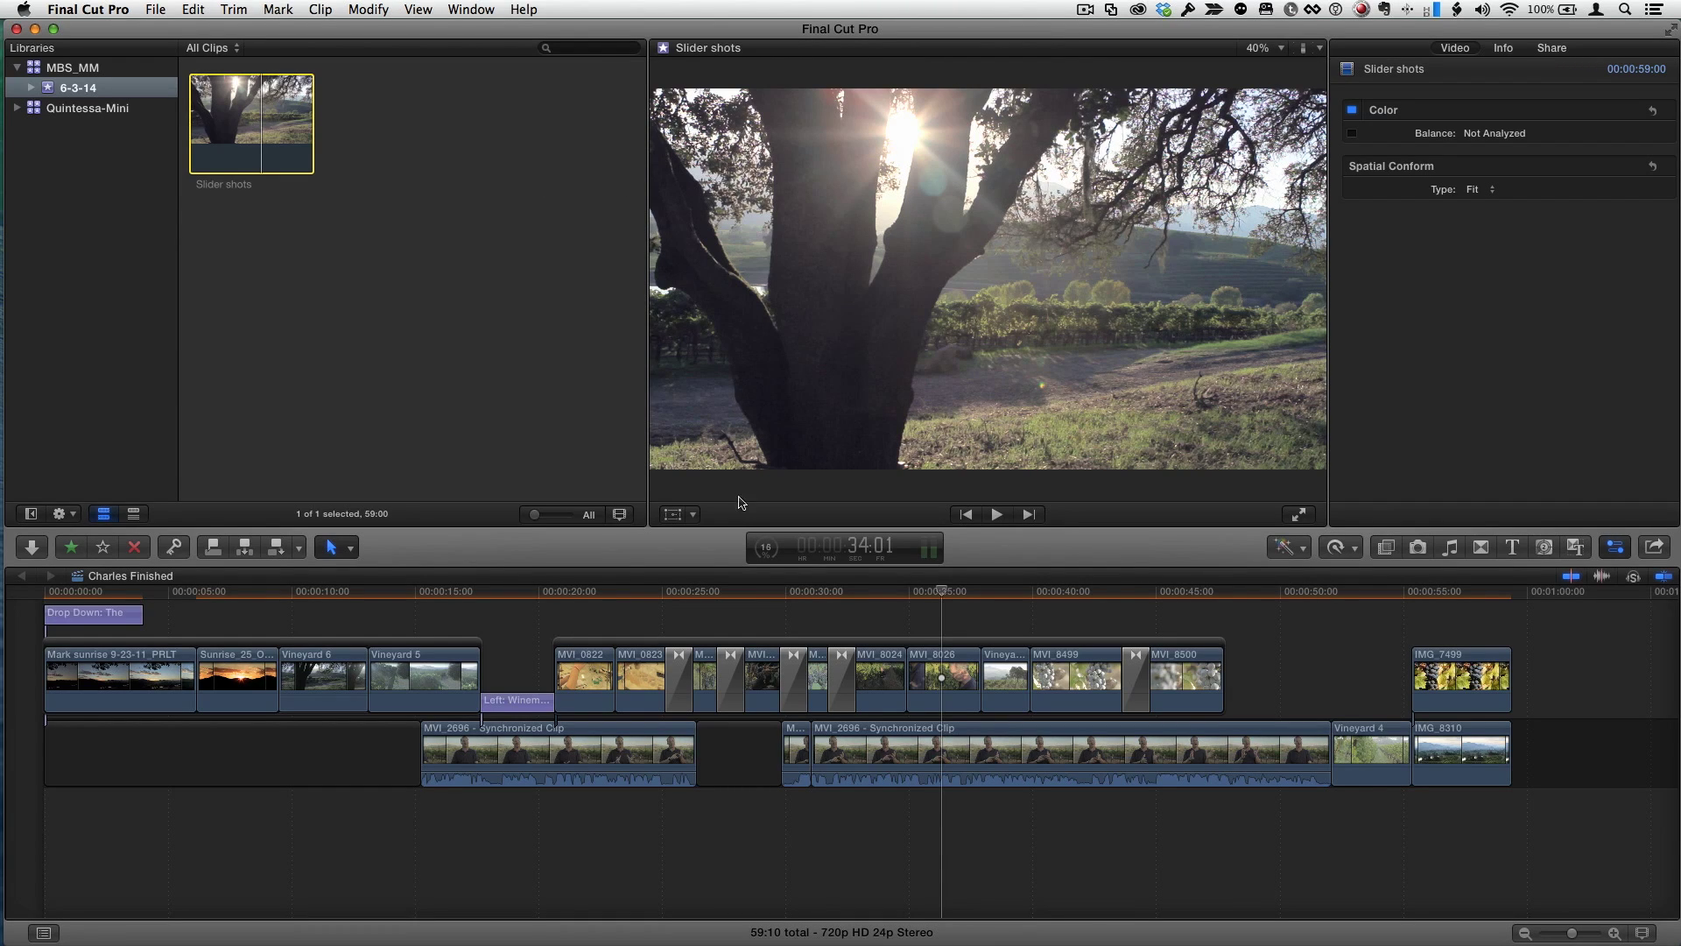
Step: Check the importing and transcoding progress in Background Tasks until everything finishes
left_click(767, 548)
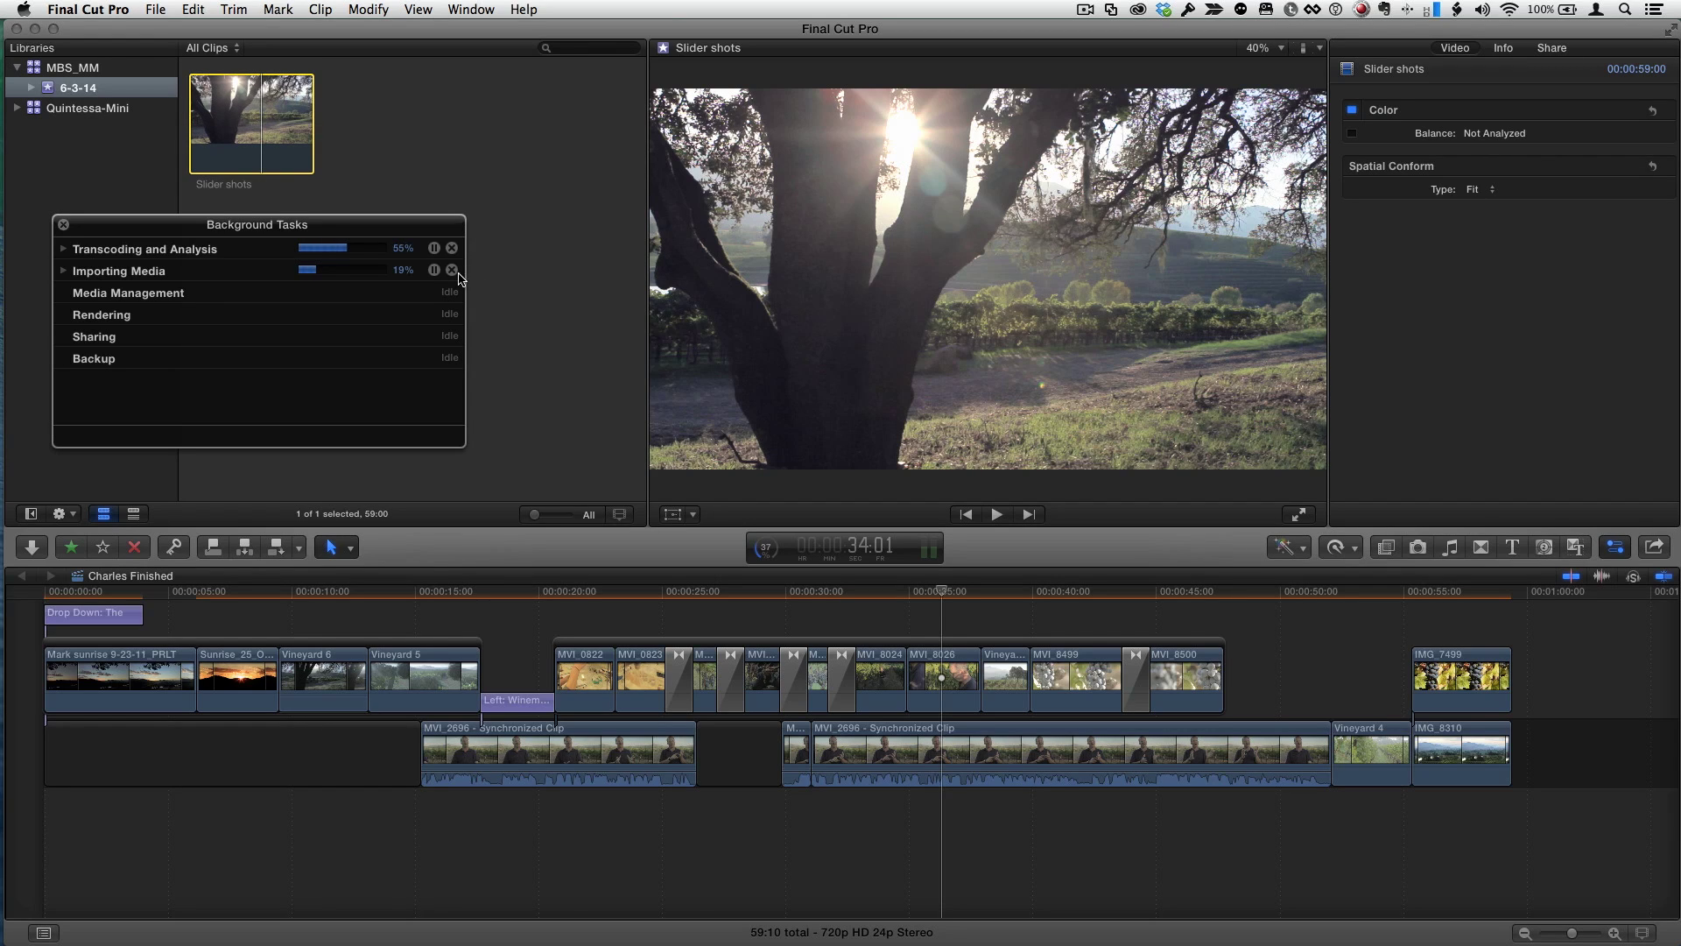
left_click(65, 271)
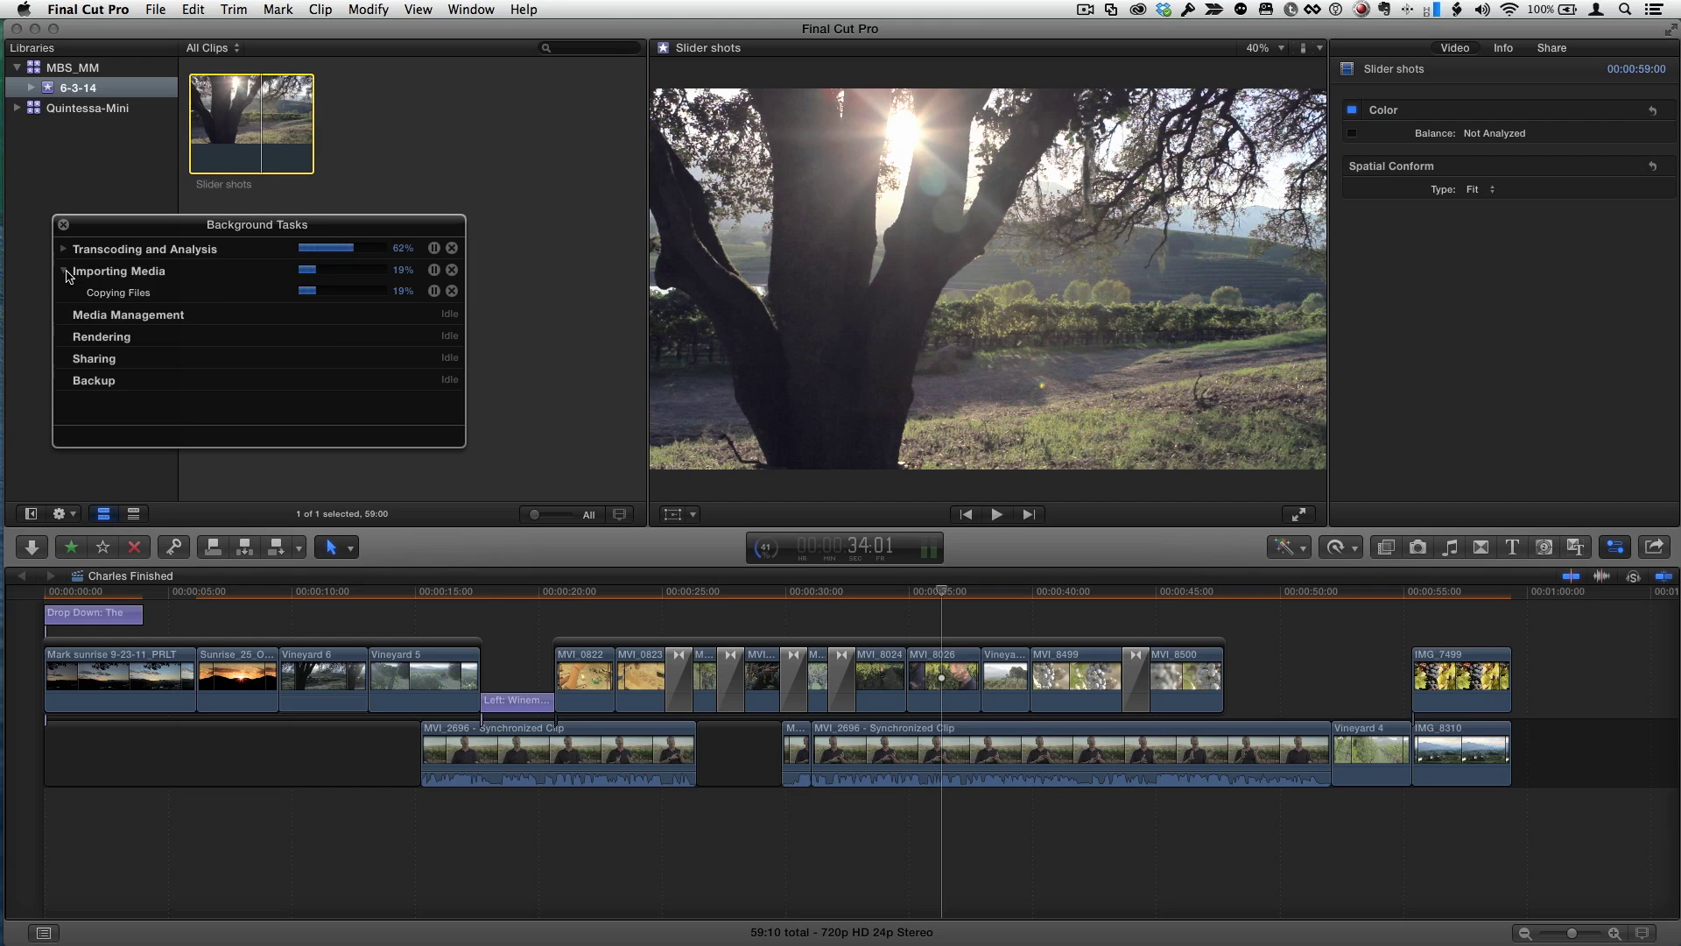
left_click(63, 225)
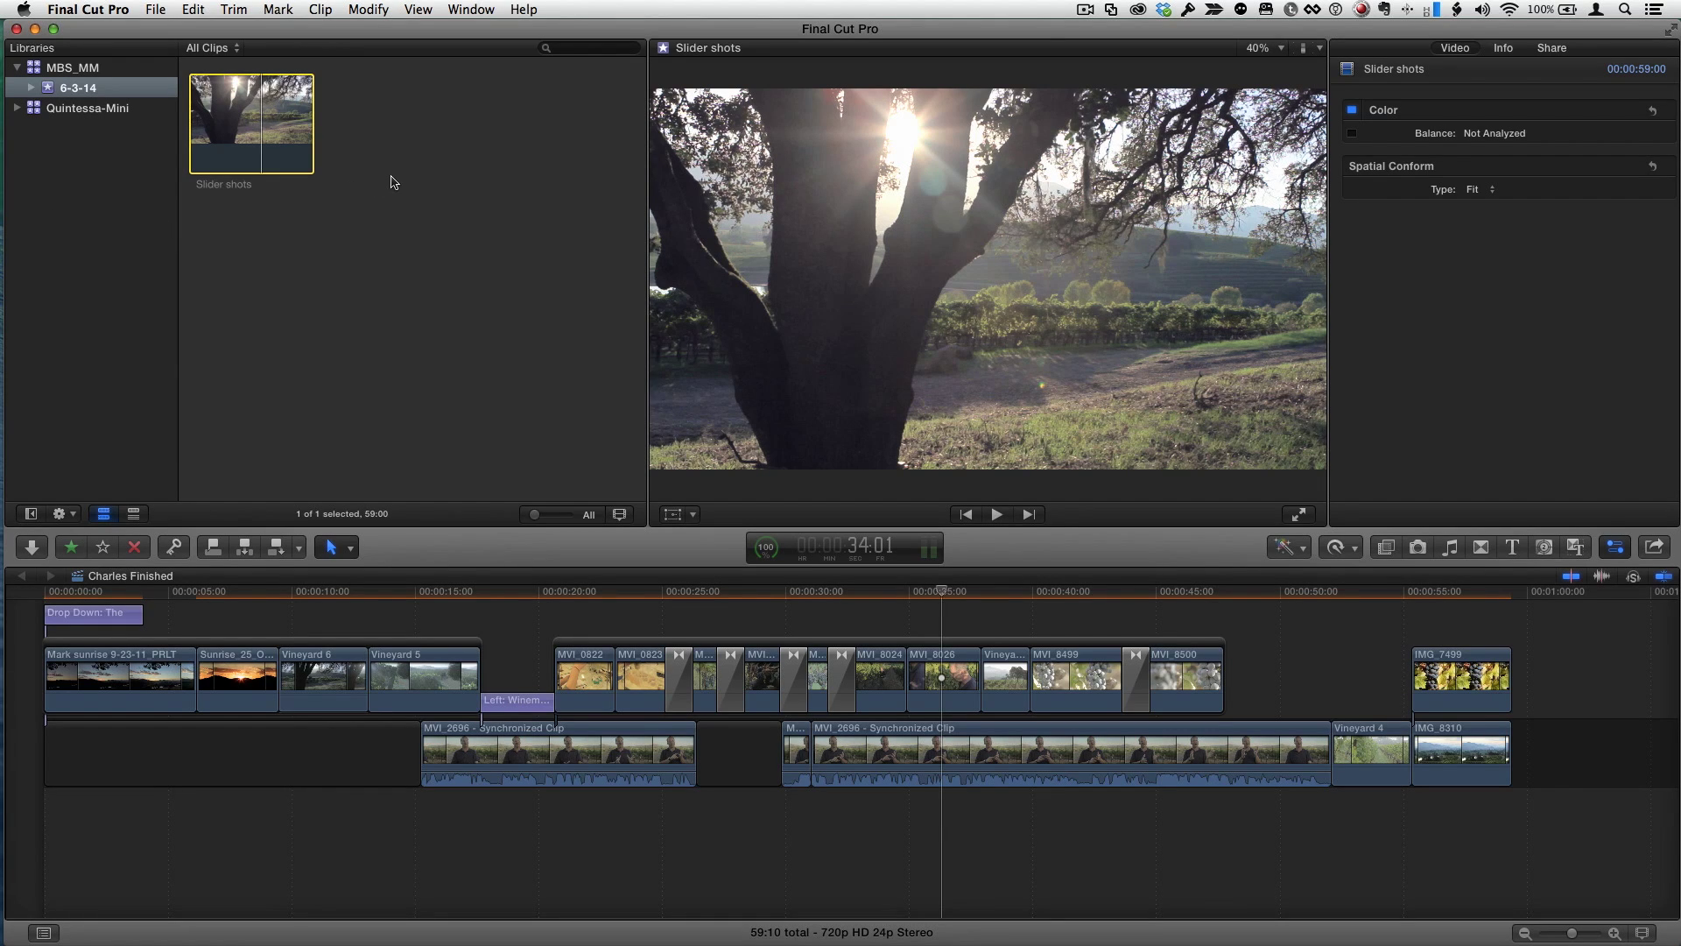
right_click(274, 138)
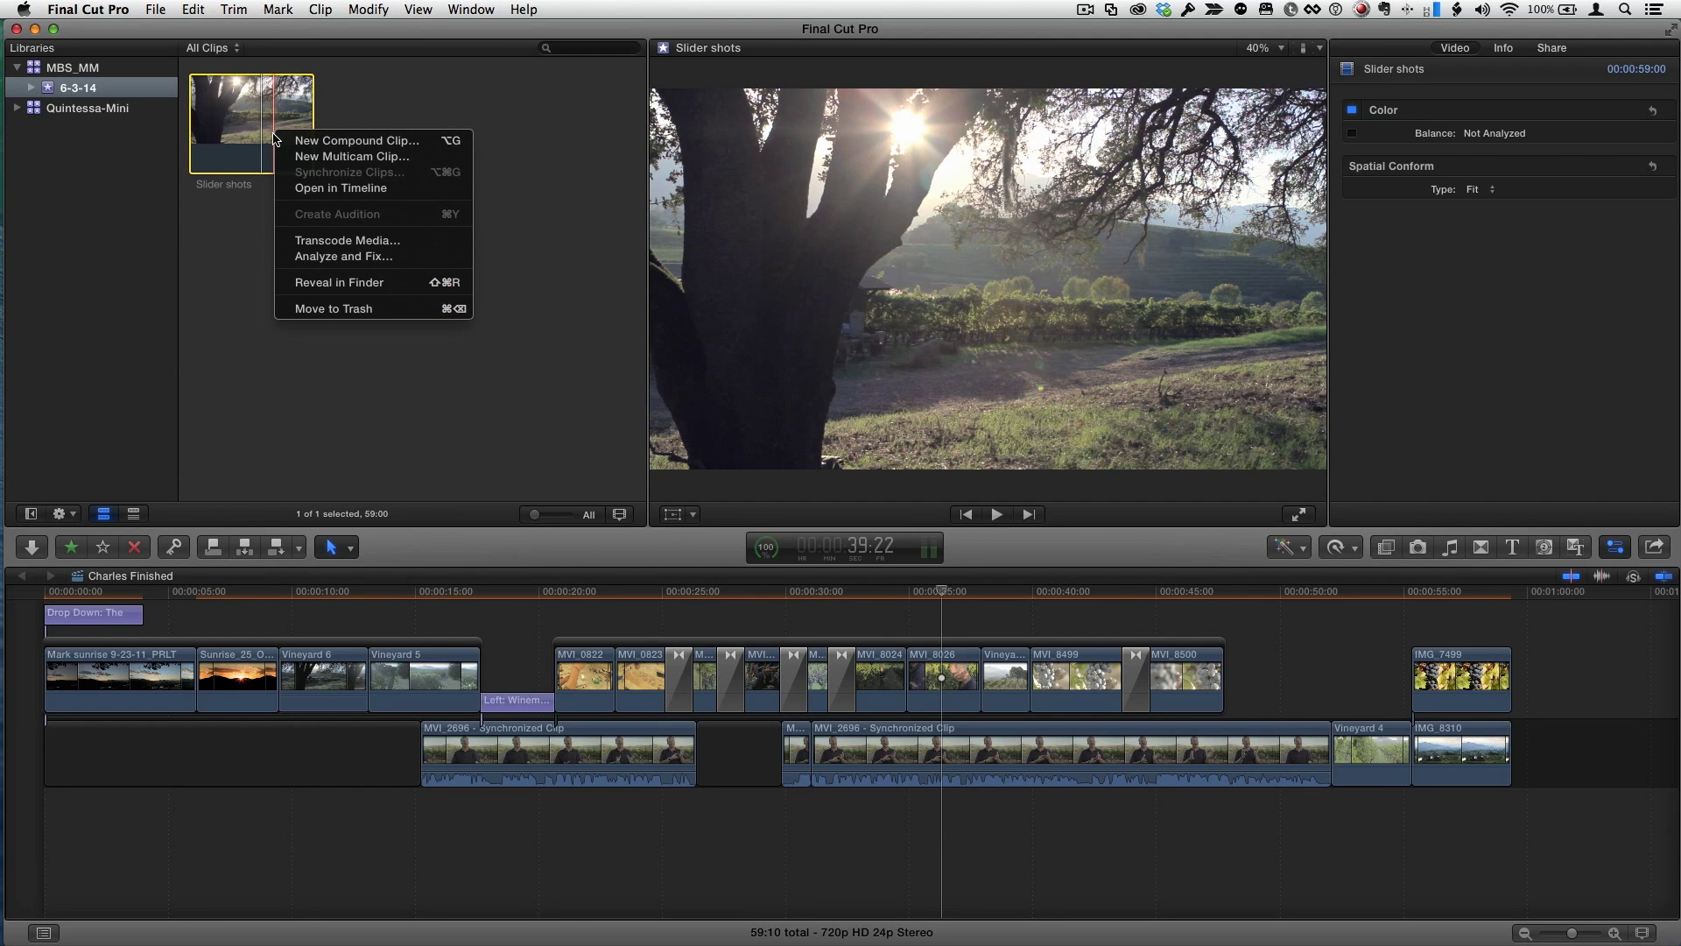
Step: Reveal Slider shots.mov in Finder and verify it in My Media's Proxy and Original 2013-01-23 folders
left_click(364, 283)
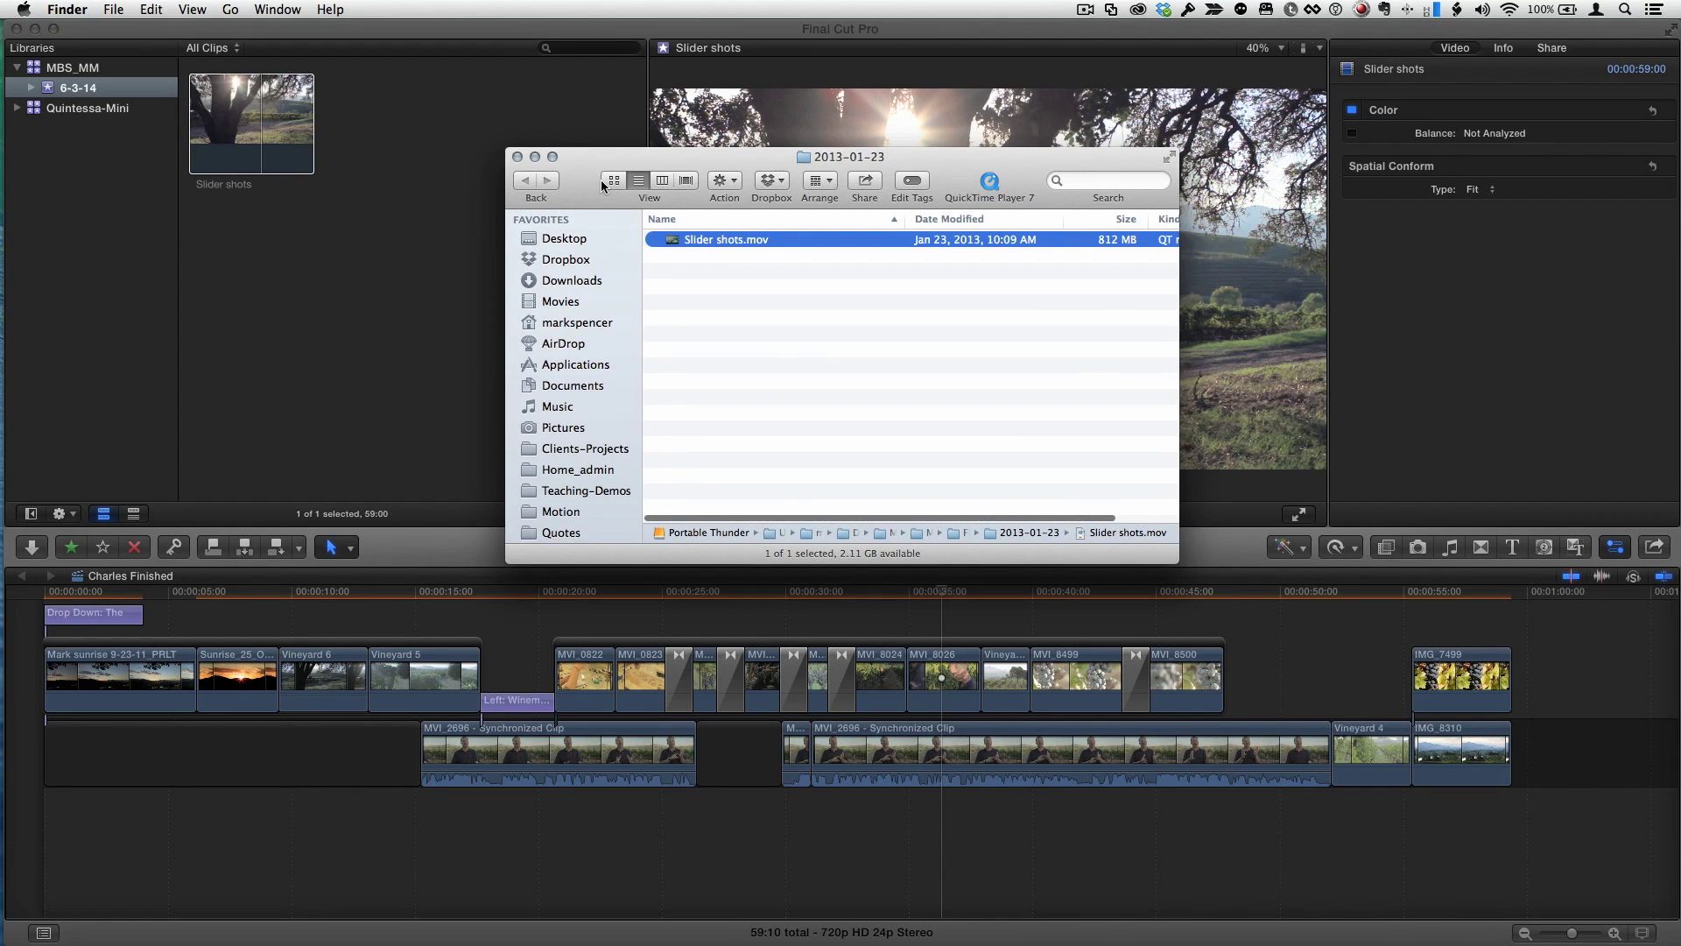
left_click_drag(606, 186, 546, 203)
left_click(601, 199)
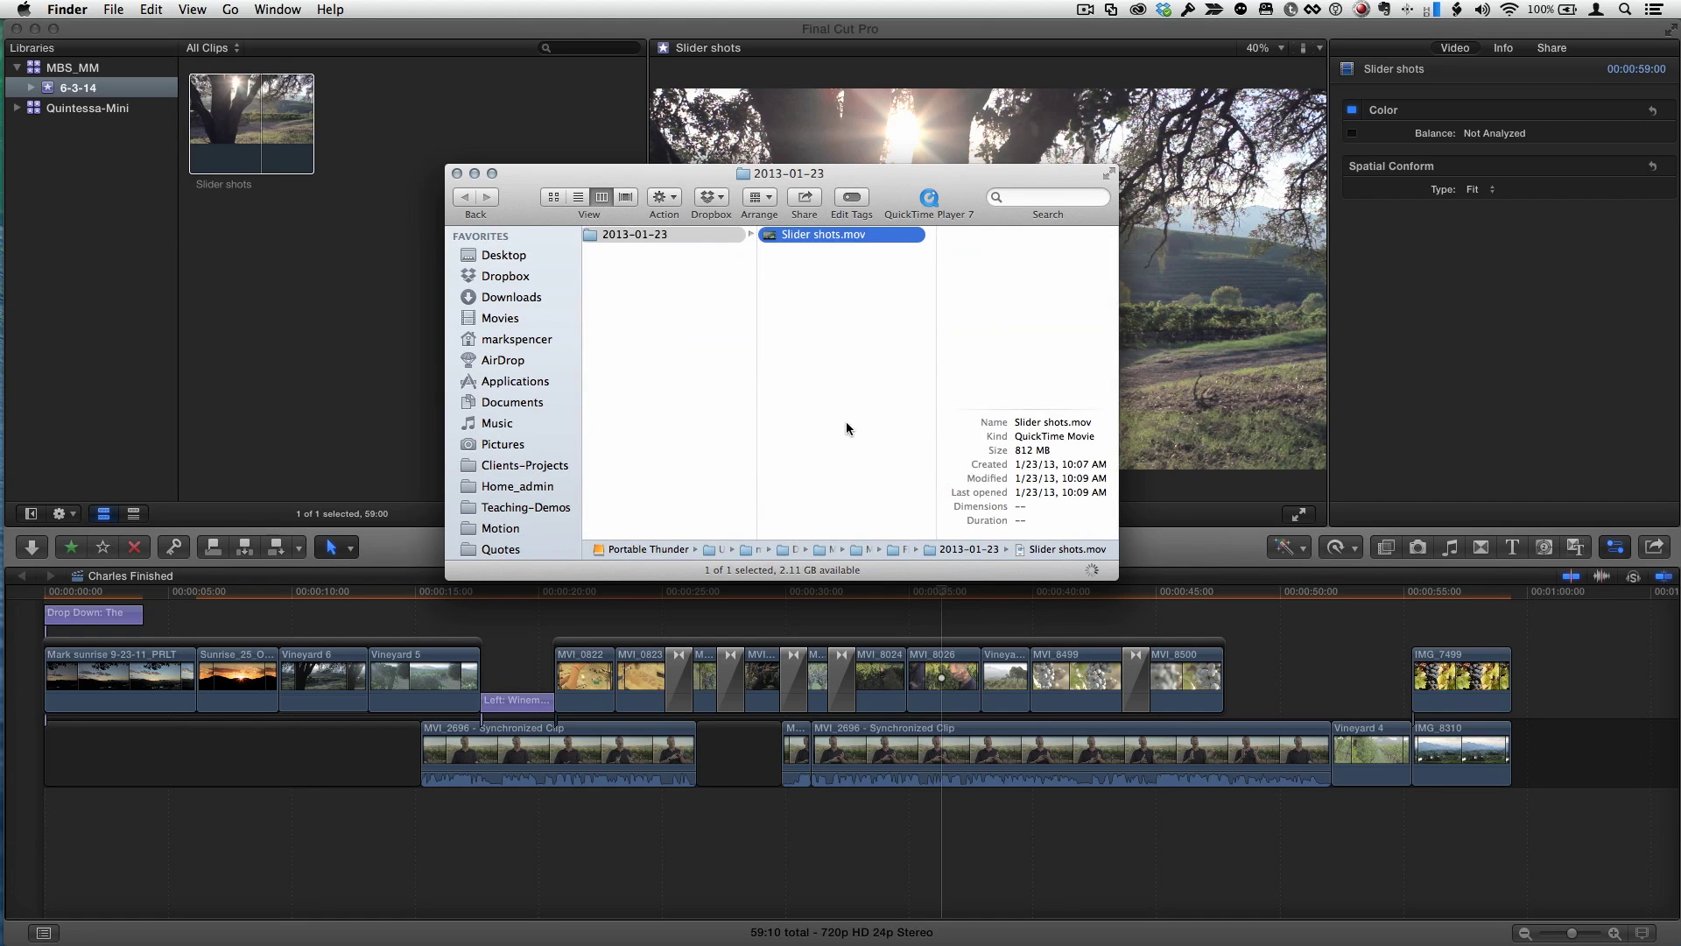
left_click_drag(1111, 573, 1639, 617)
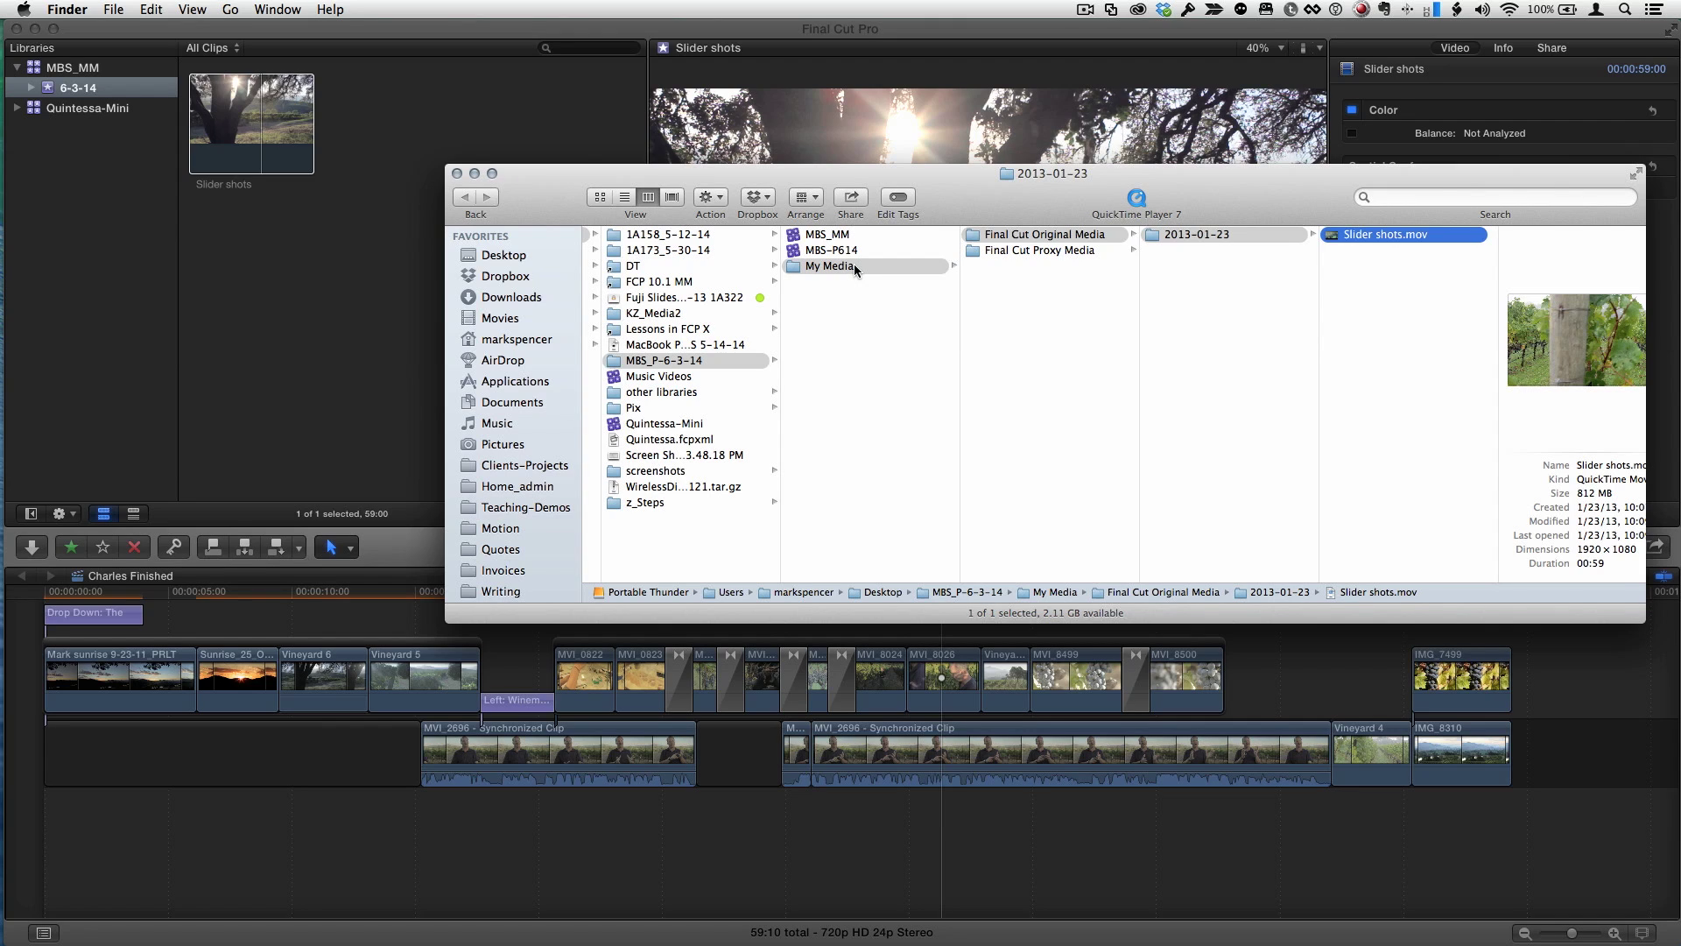
left_click(1028, 251)
left_click(1304, 235)
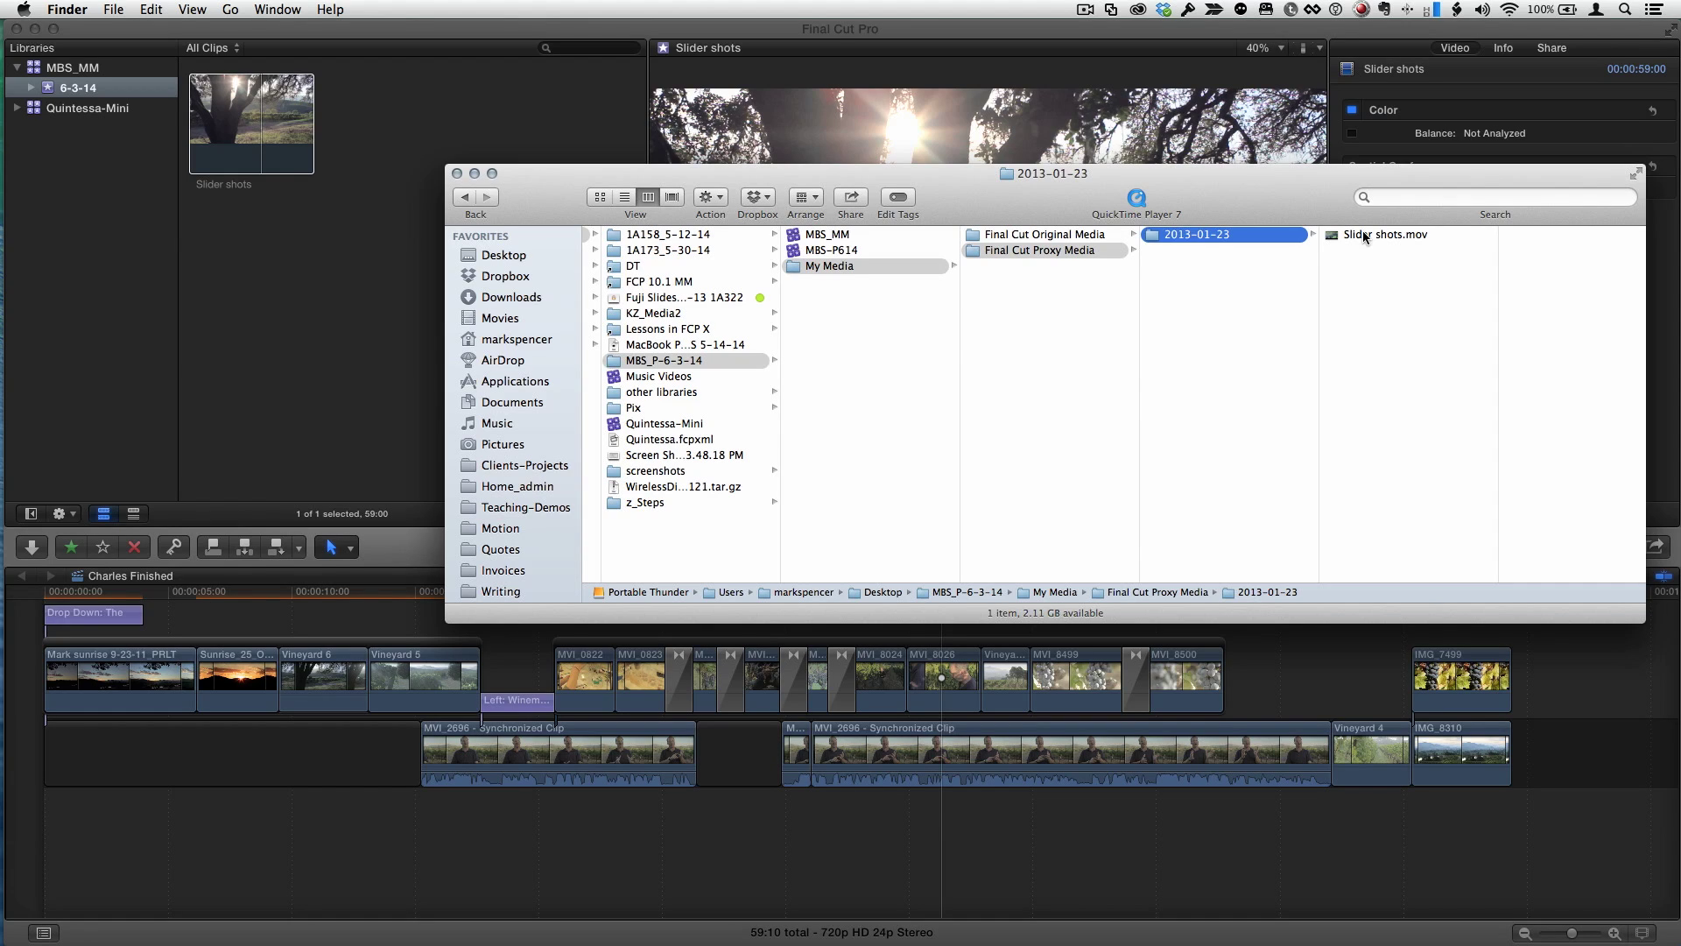
left_click(1053, 235)
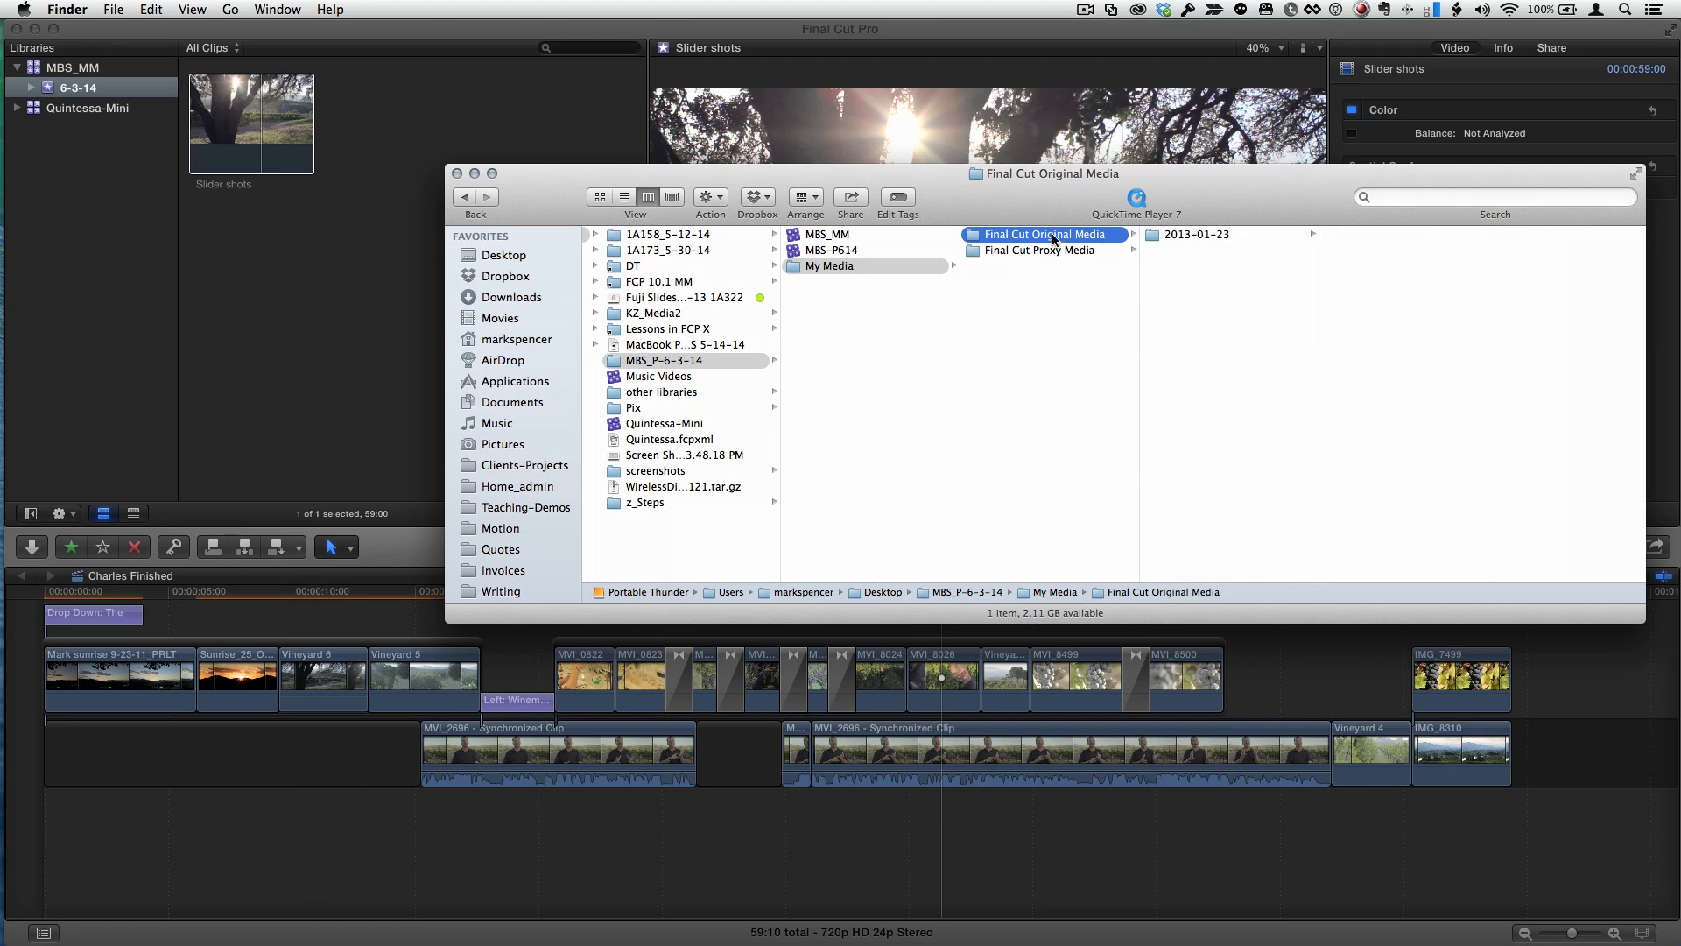
left_click(1189, 235)
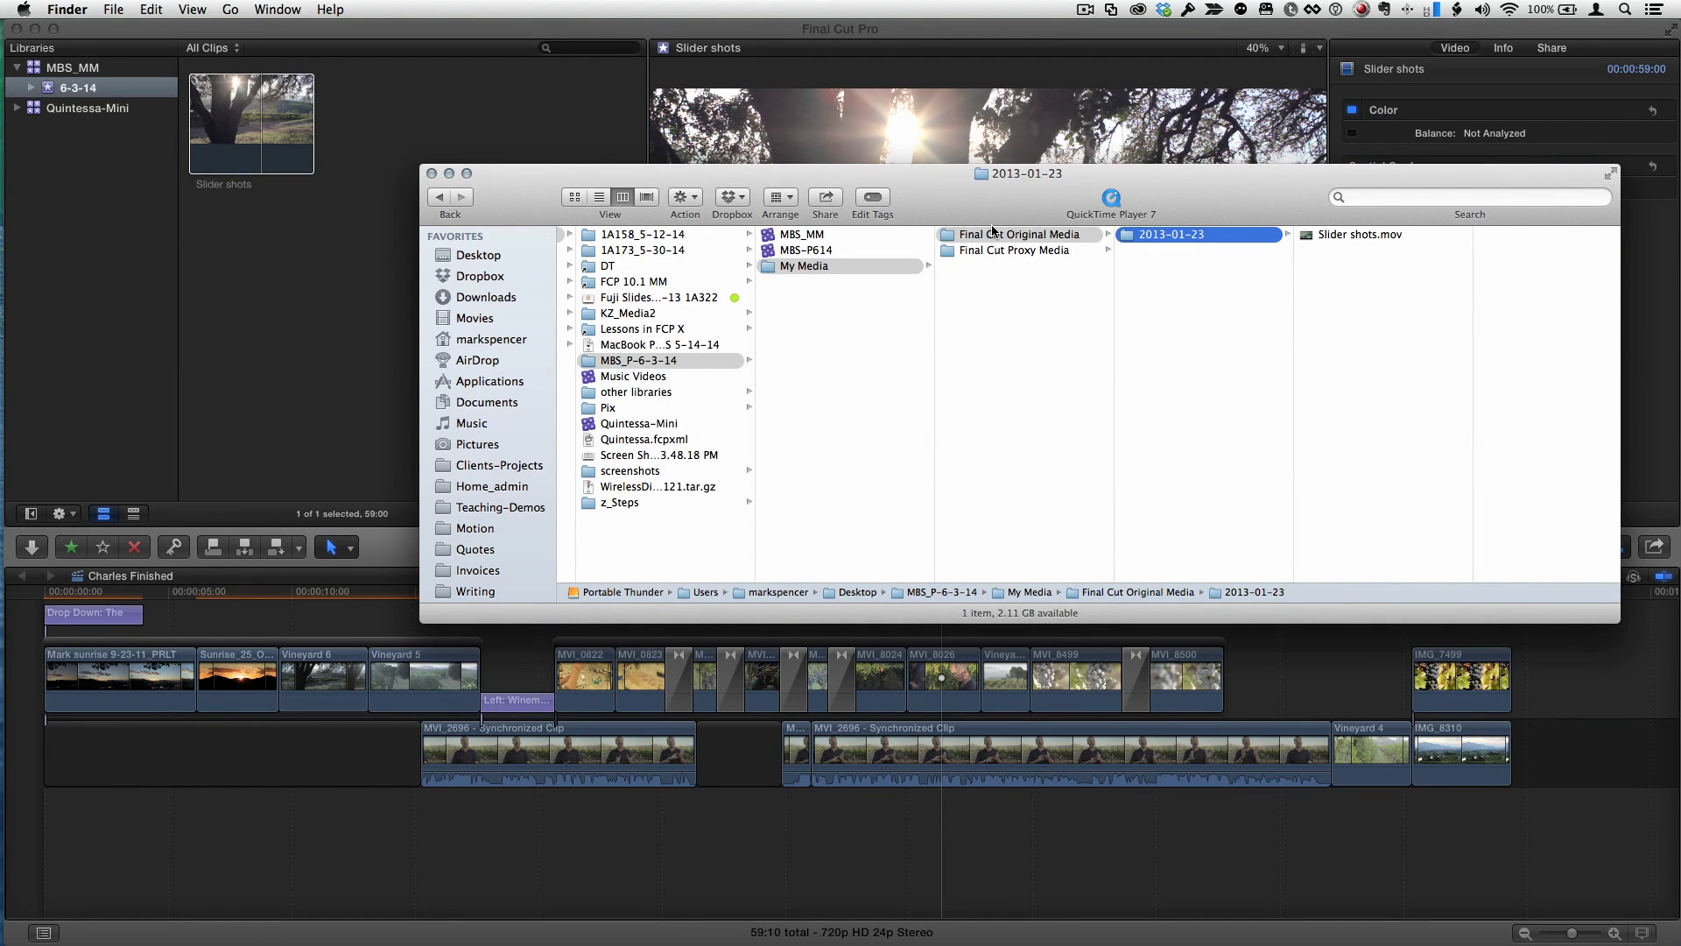
left_click(432, 173)
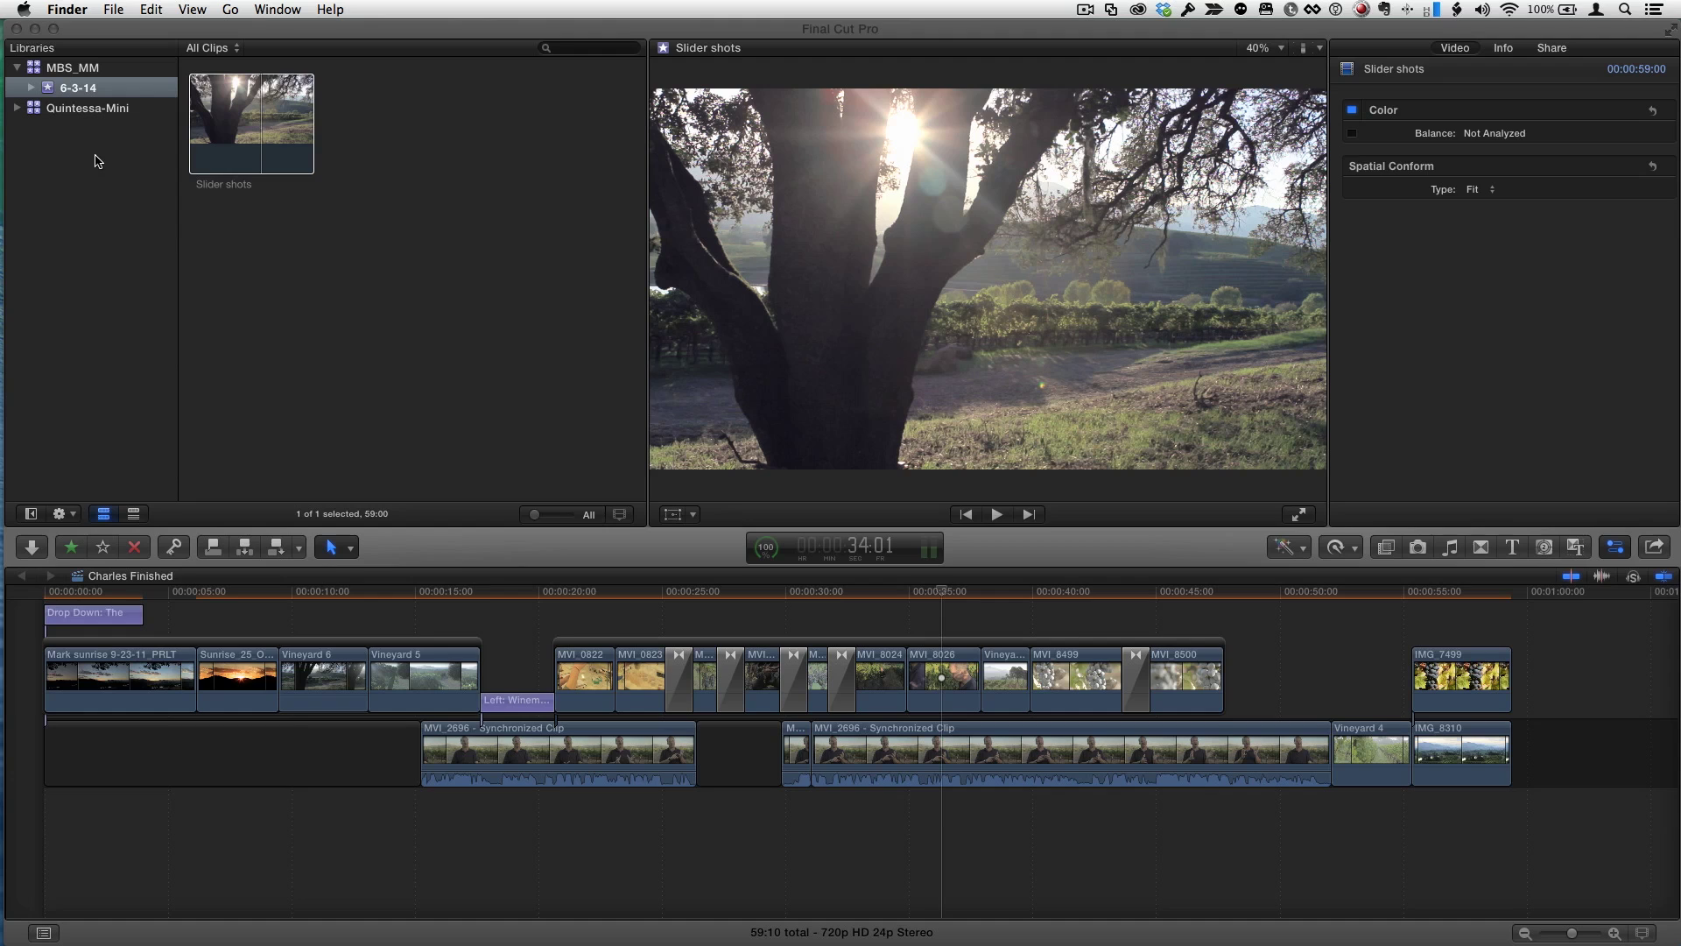
Step: Switch from MBS_MM to the Quintessa-Mini library and expand it to show its events
left_click(70, 80)
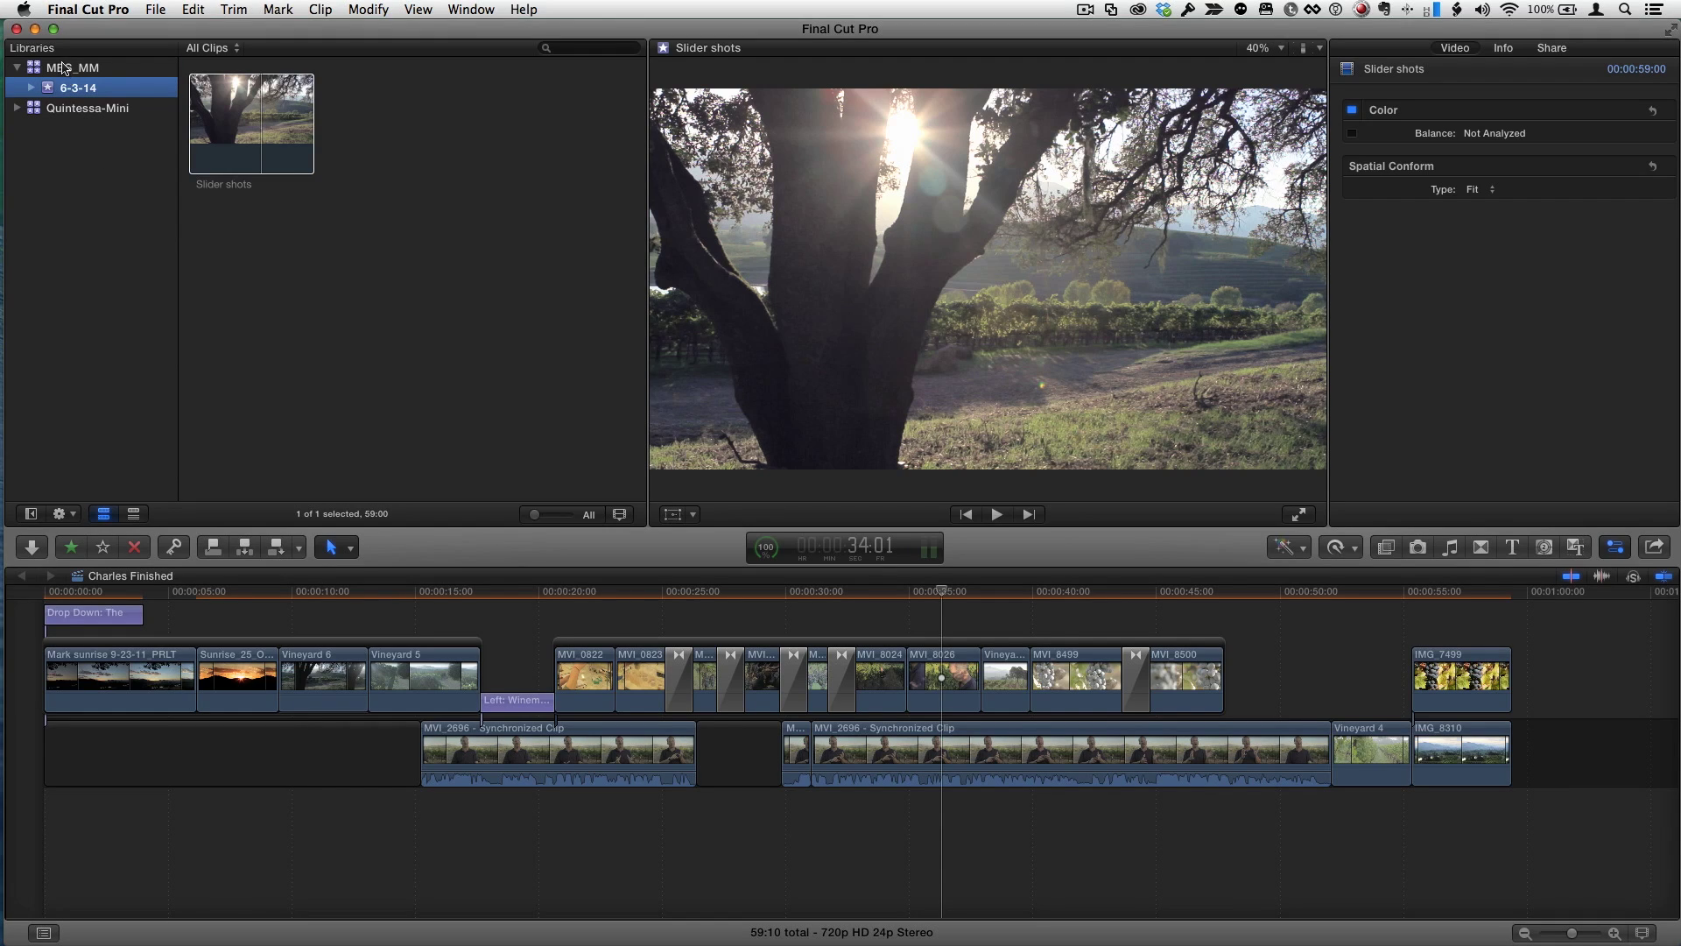
left_click(66, 68)
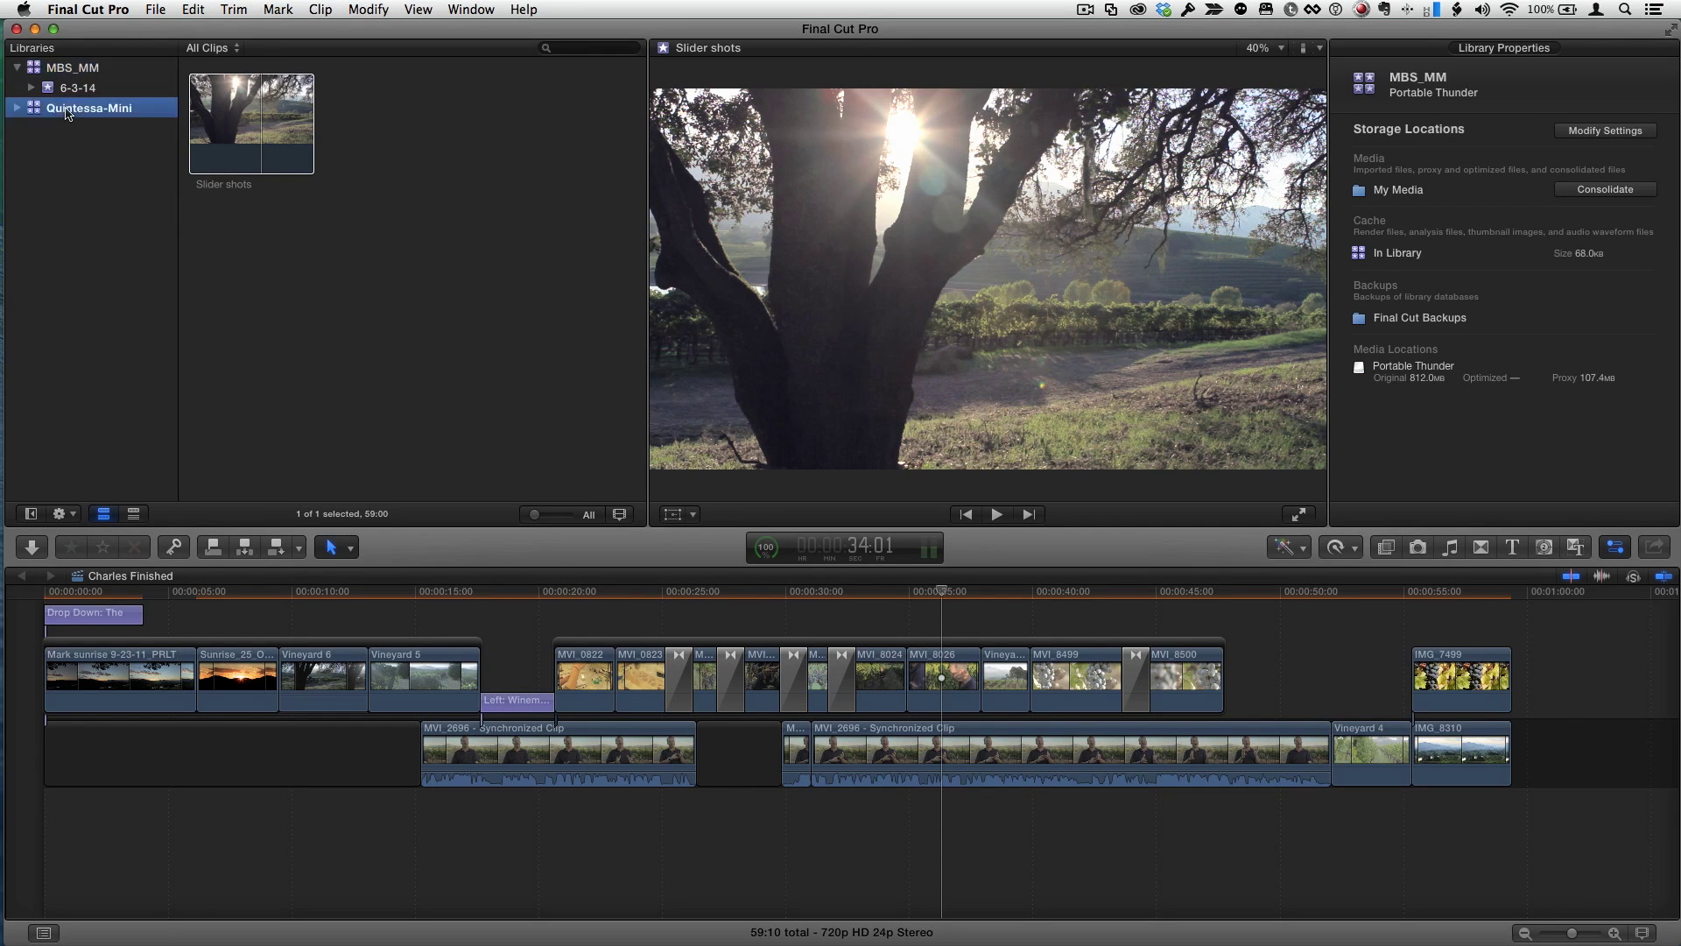
left_click(67, 111)
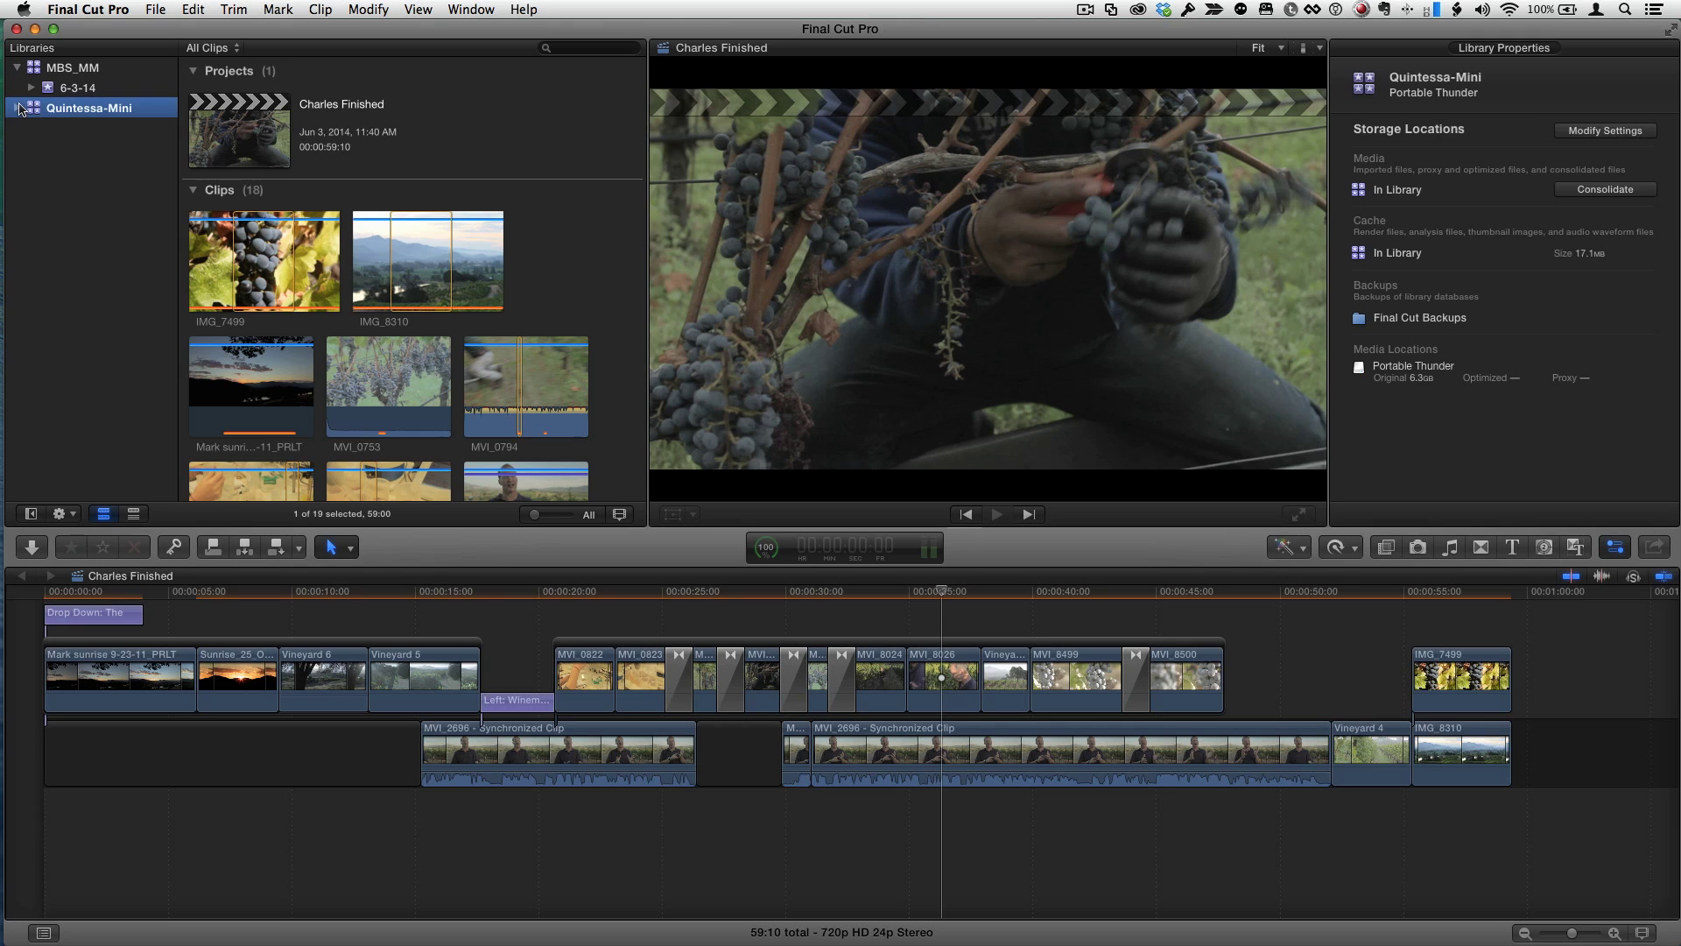
left_click(16, 108)
Step: Compare the File menu commands for the Charles Finished project and The Harvest event
left_click(231, 123)
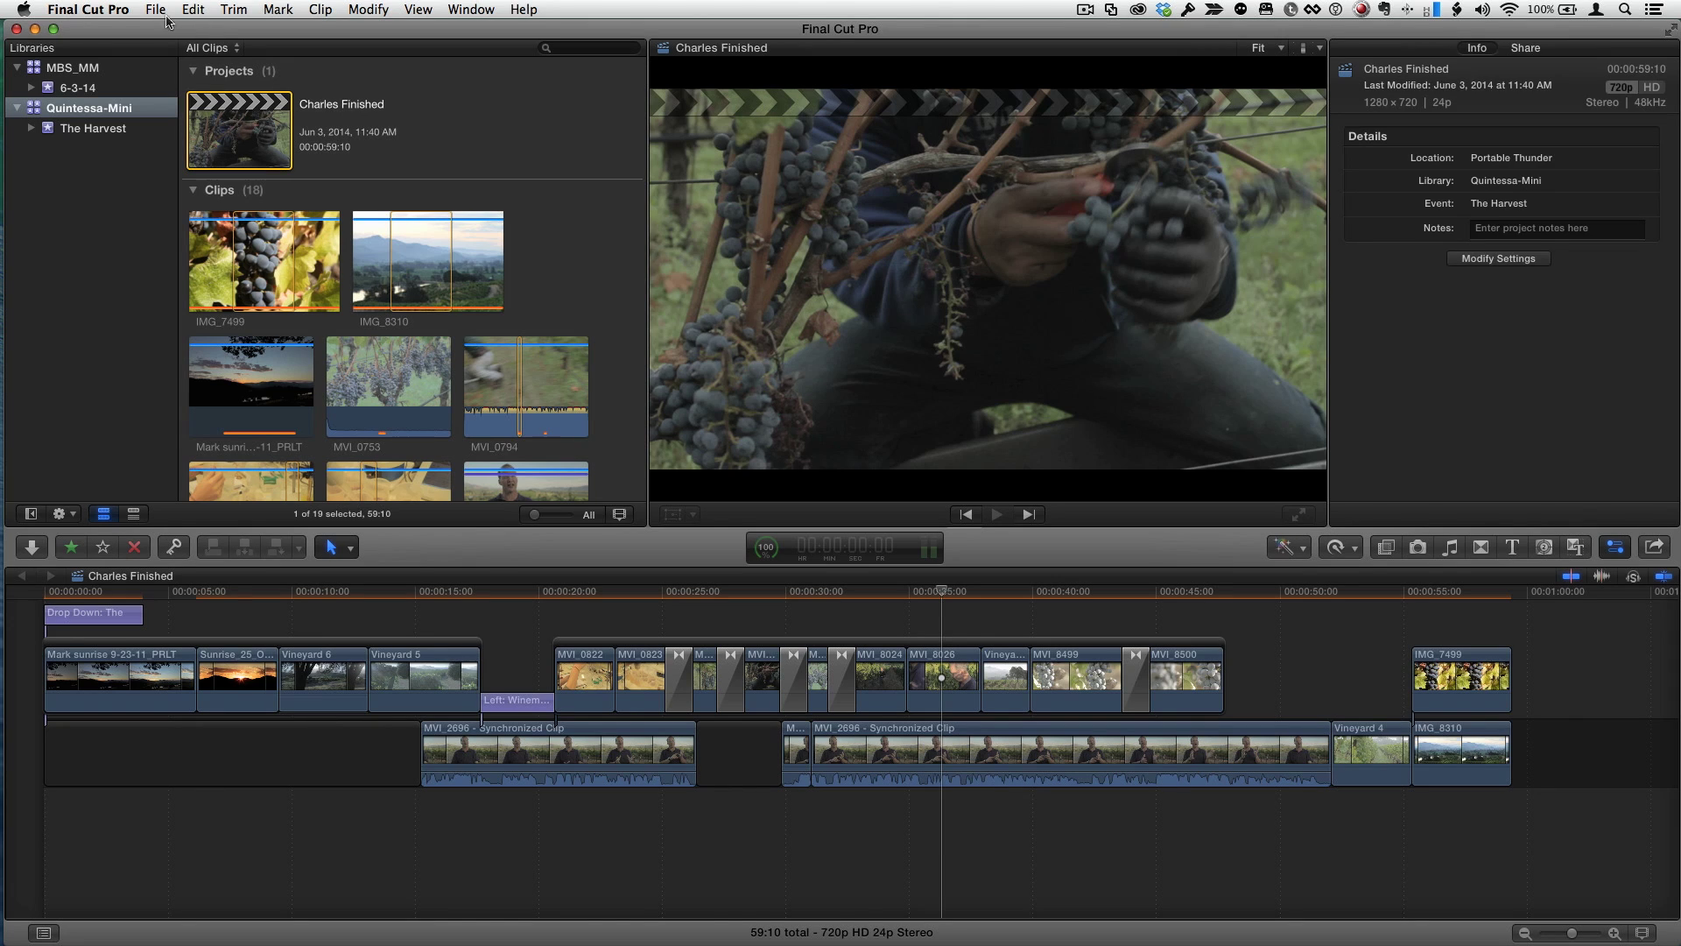
left_click(161, 11)
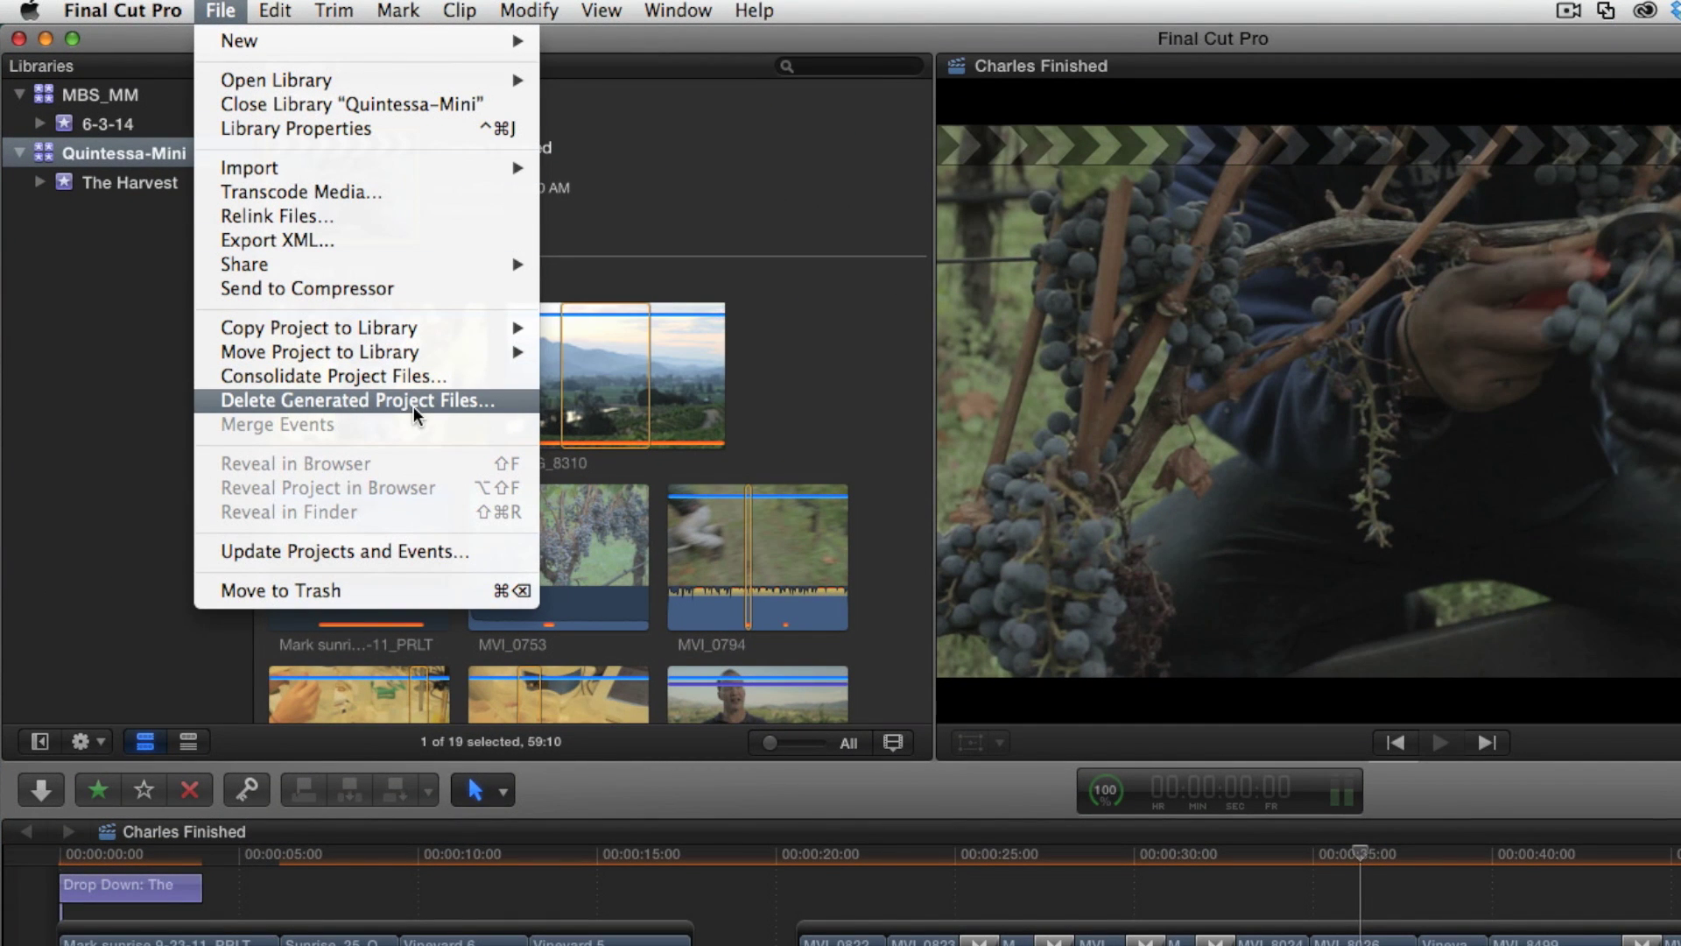
left_click(156, 194)
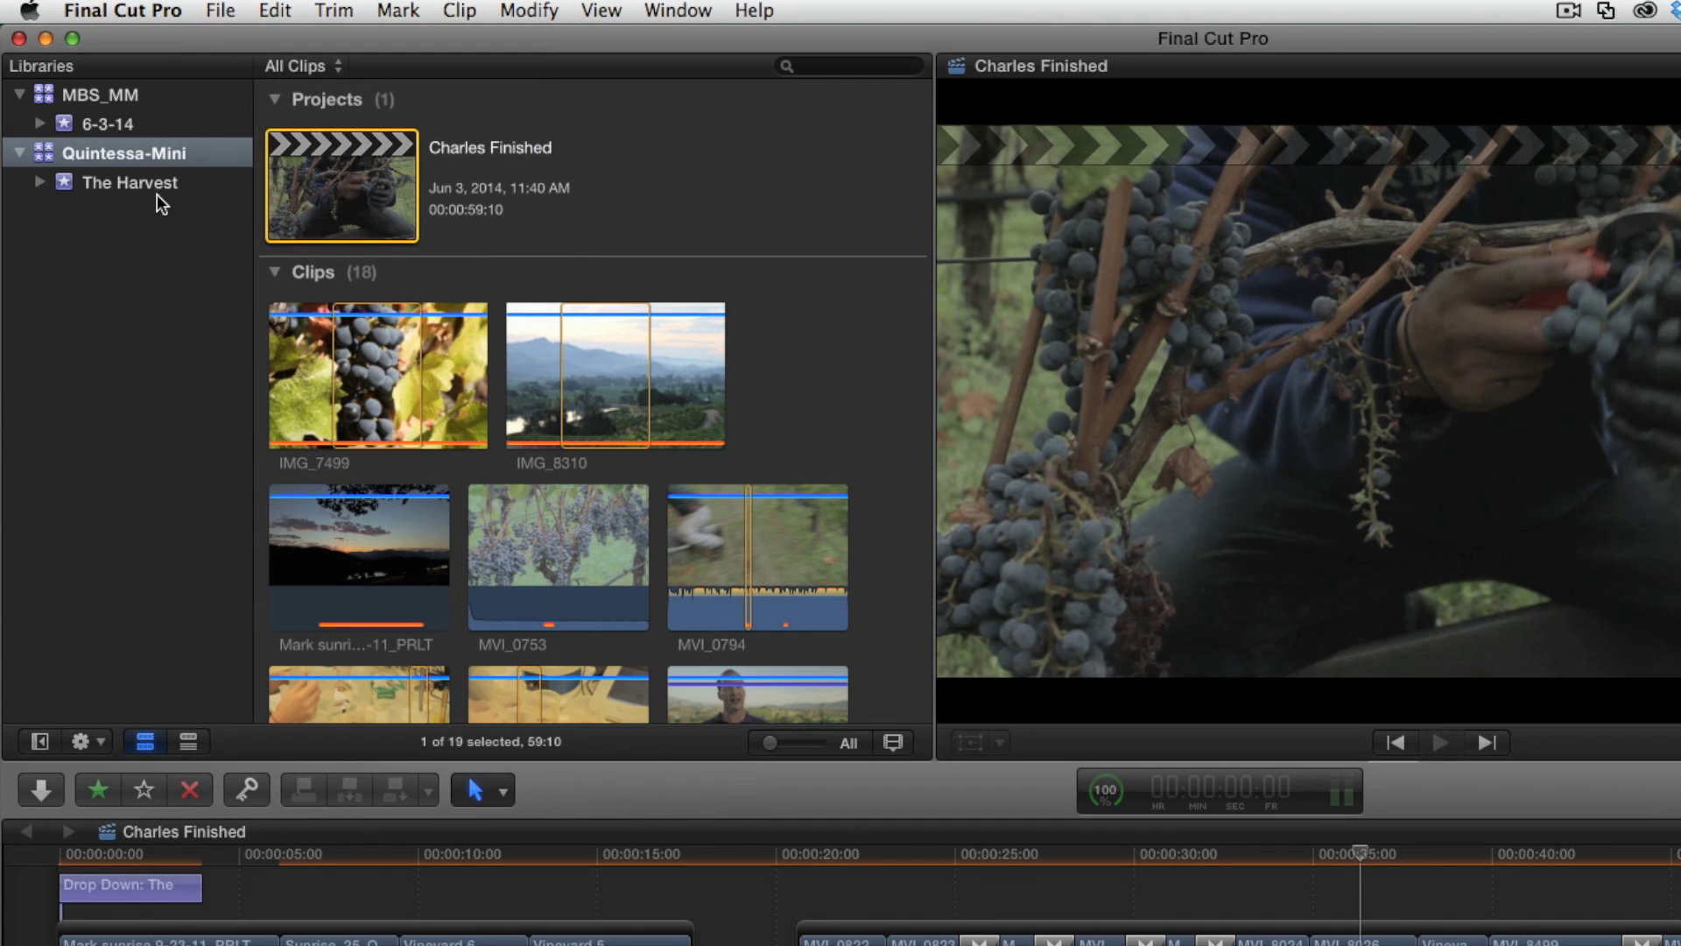
left_click(154, 184)
left_click(220, 10)
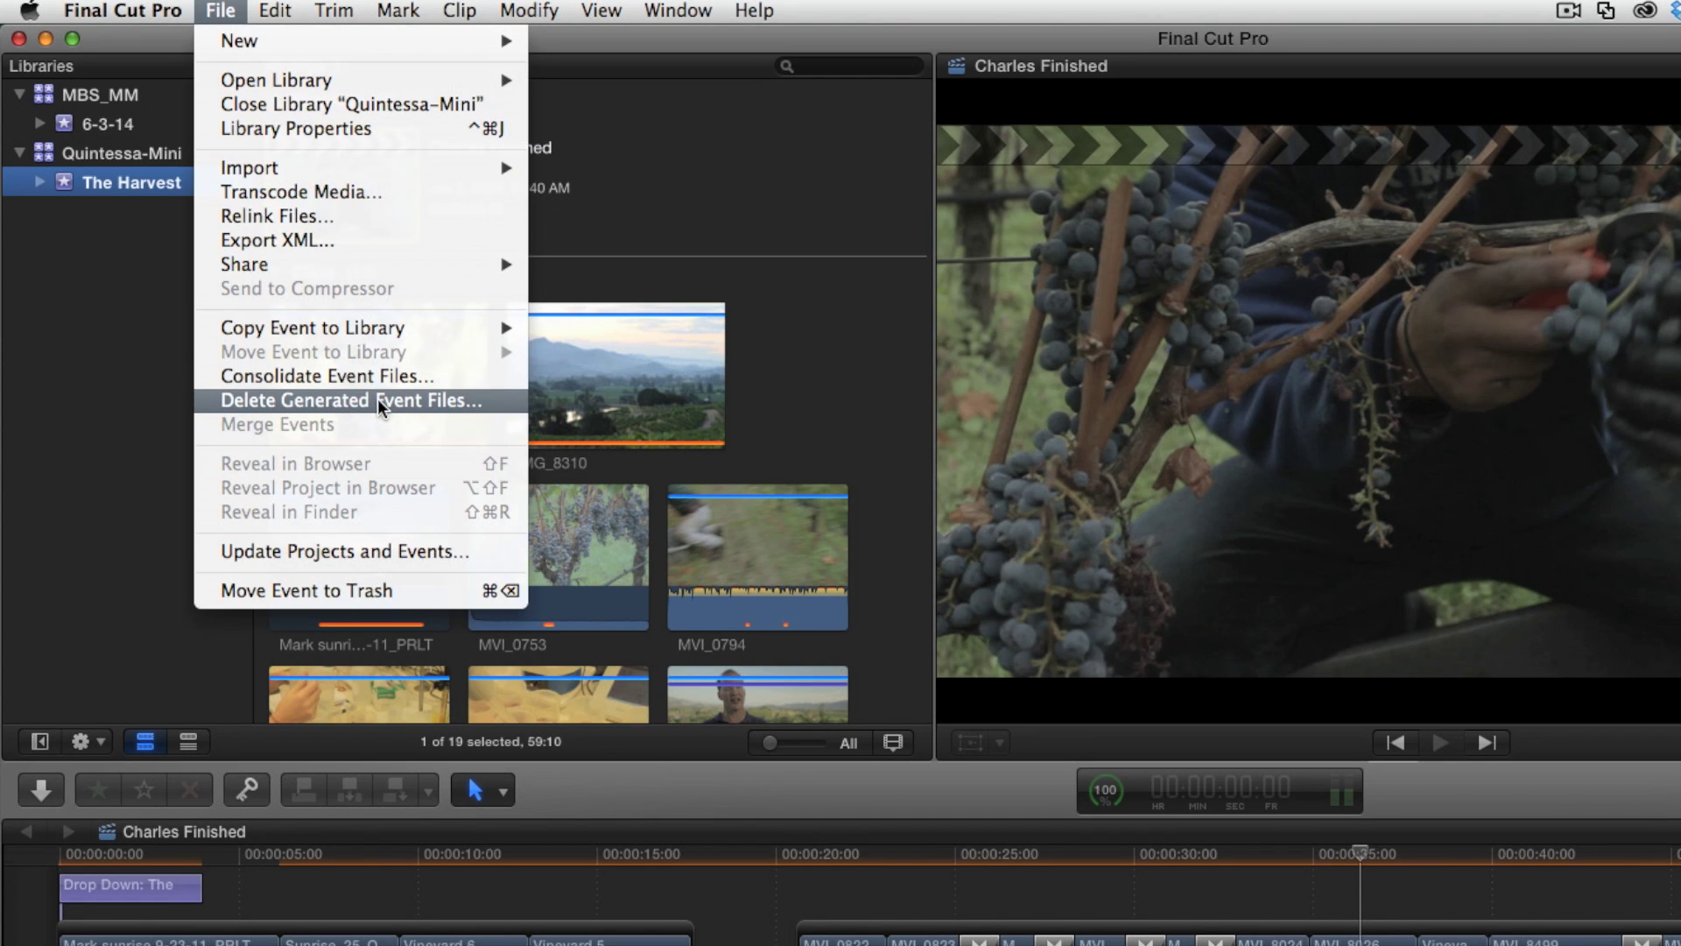
left_click(133, 372)
Step: Choose Delete Generated Library Files from the File menu for the Quintessa-Mini library
left_click(129, 156)
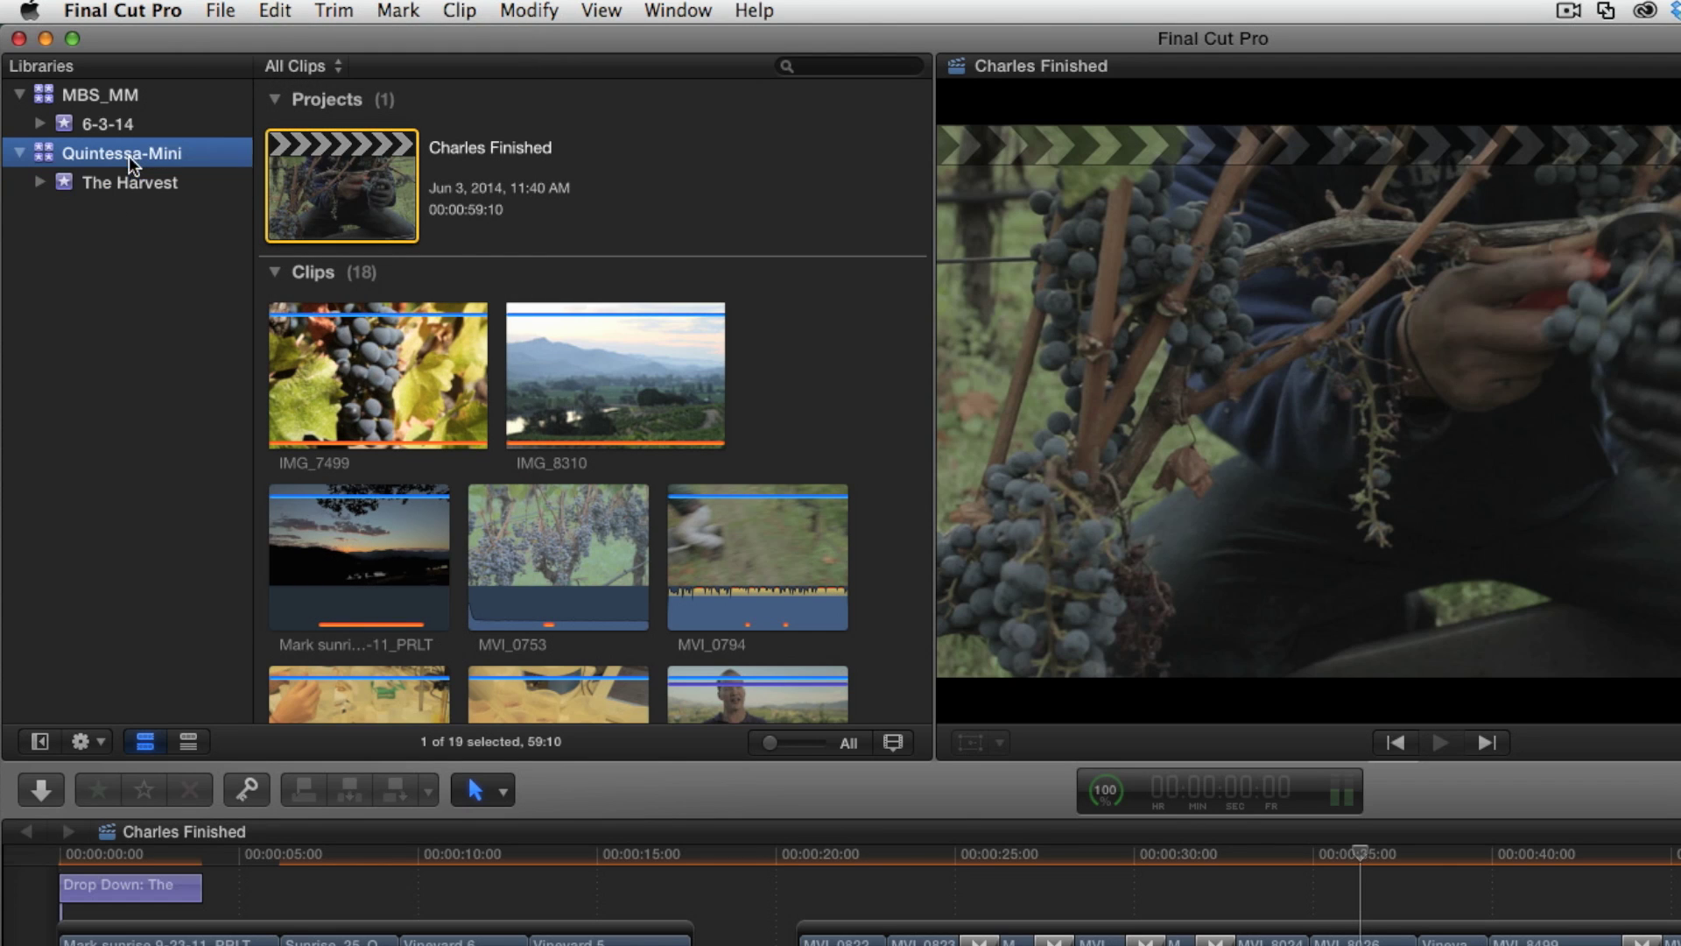
left_click(220, 11)
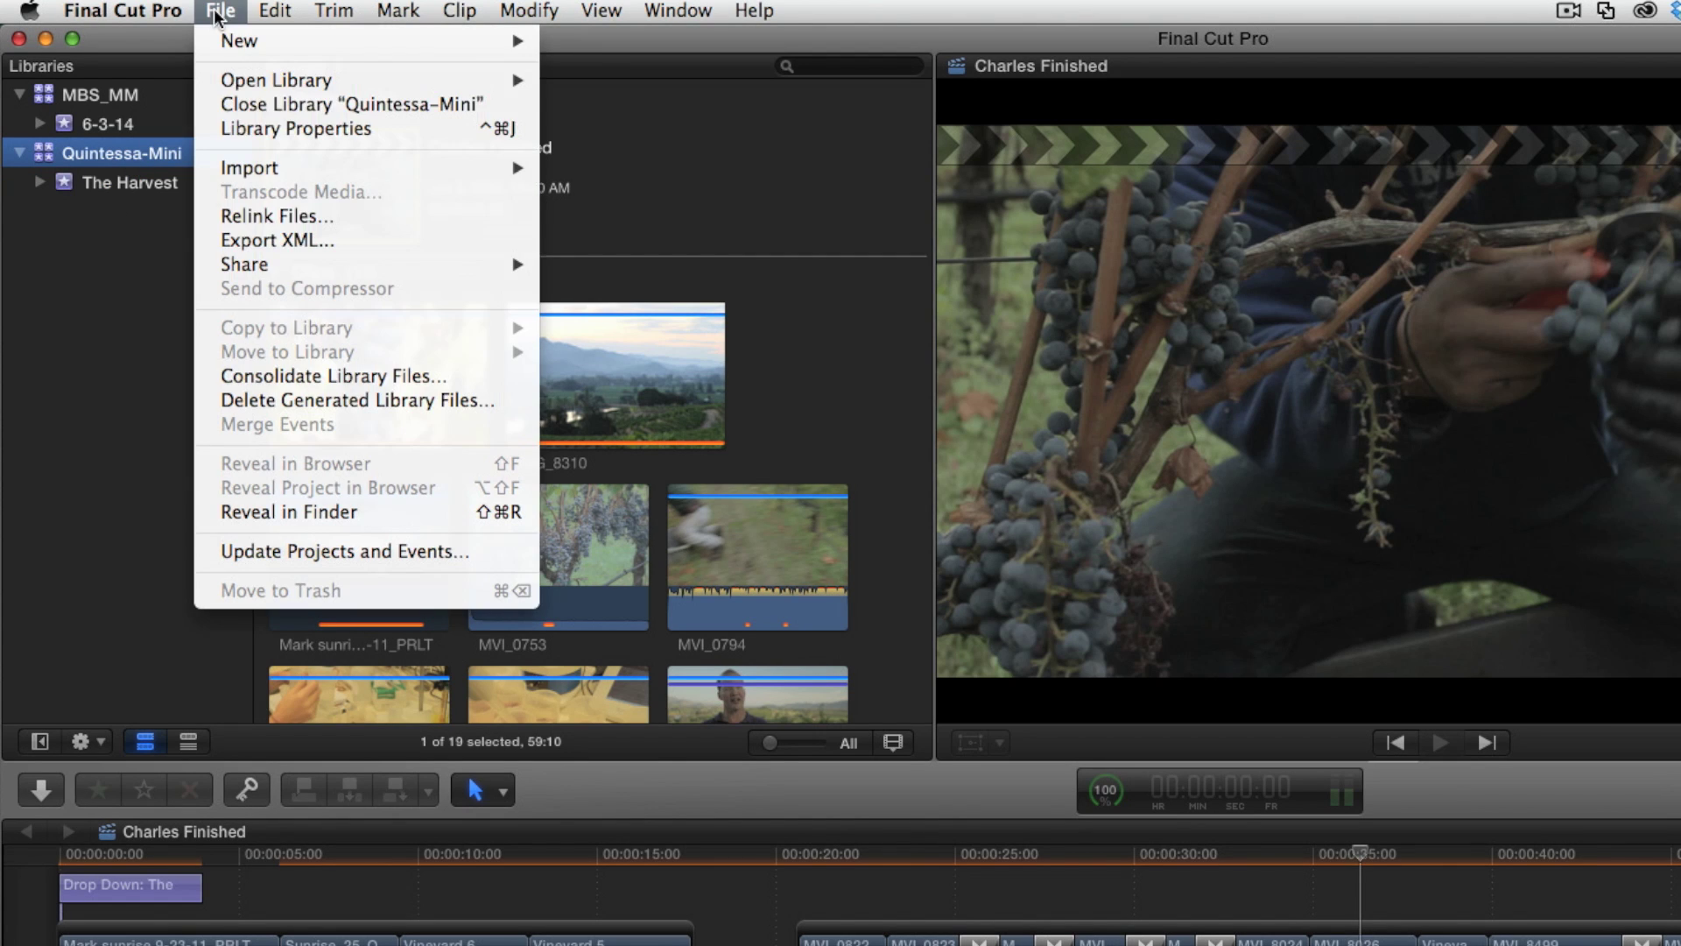
left_click(391, 403)
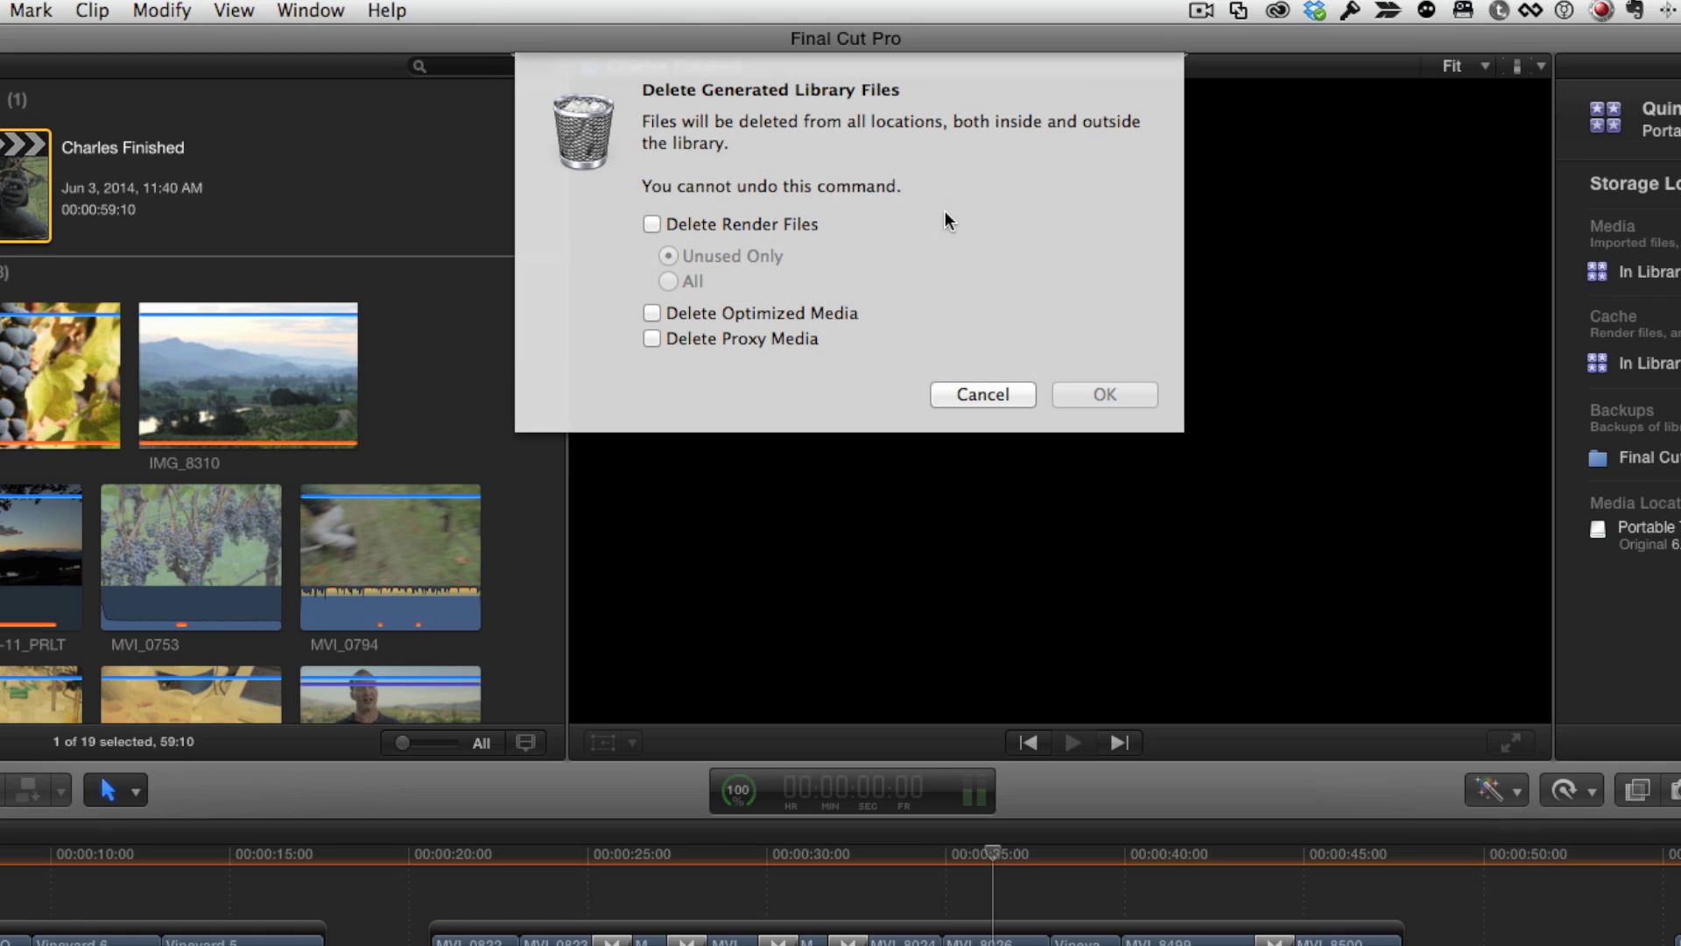
Step: Mark render files (All), optimized media and proxy media for deletion, then cancel
left_click(650, 224)
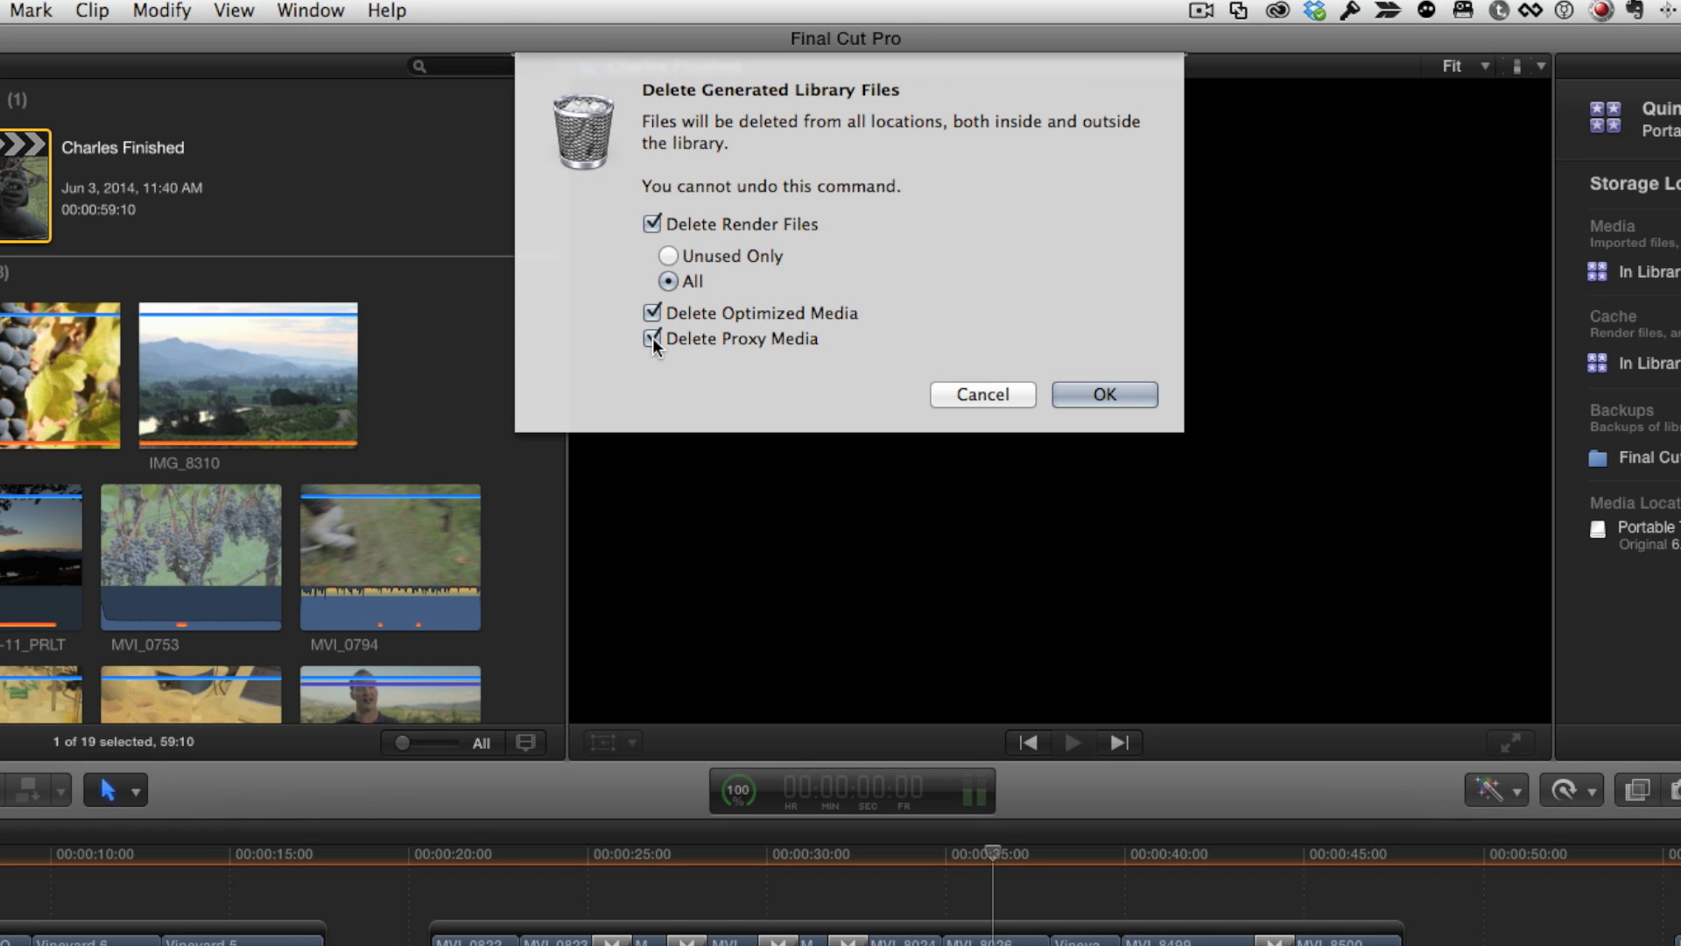
left_click(980, 385)
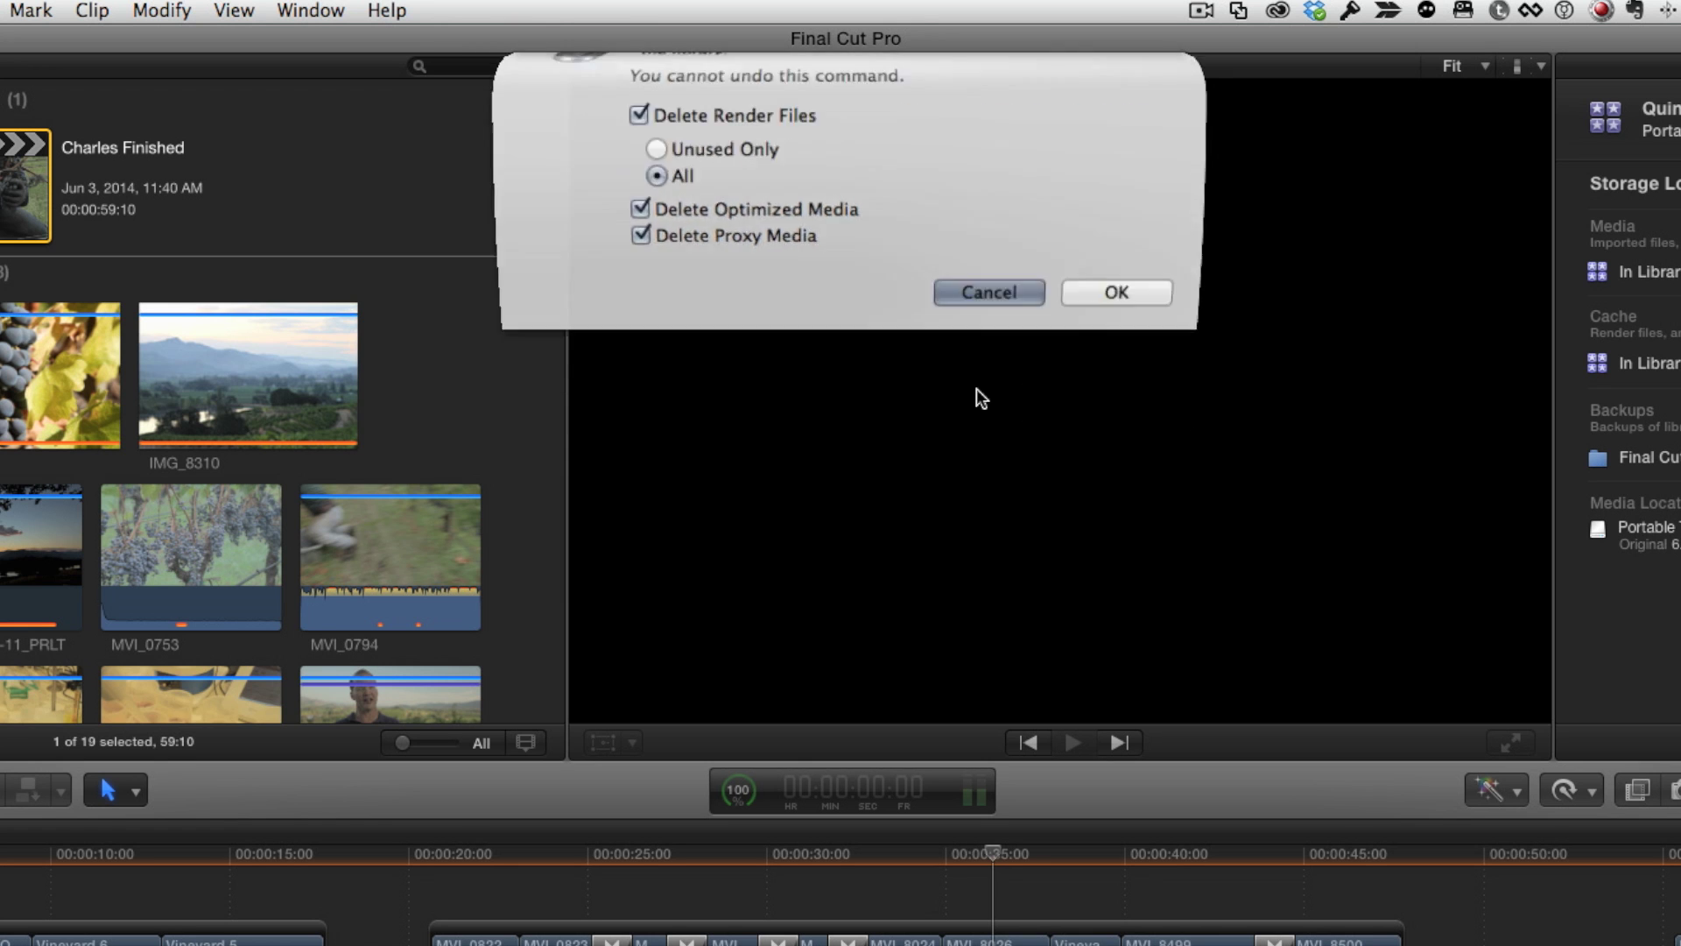